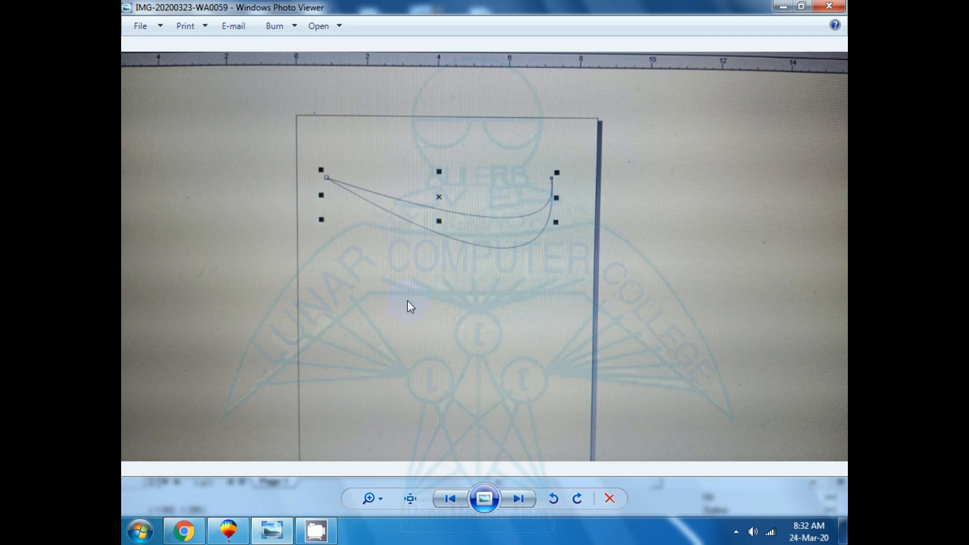
# - Switch to CorelDRAW and place the reference photo of the curved shape from the desktop onto the blank page
pyautogui.click(228, 528)
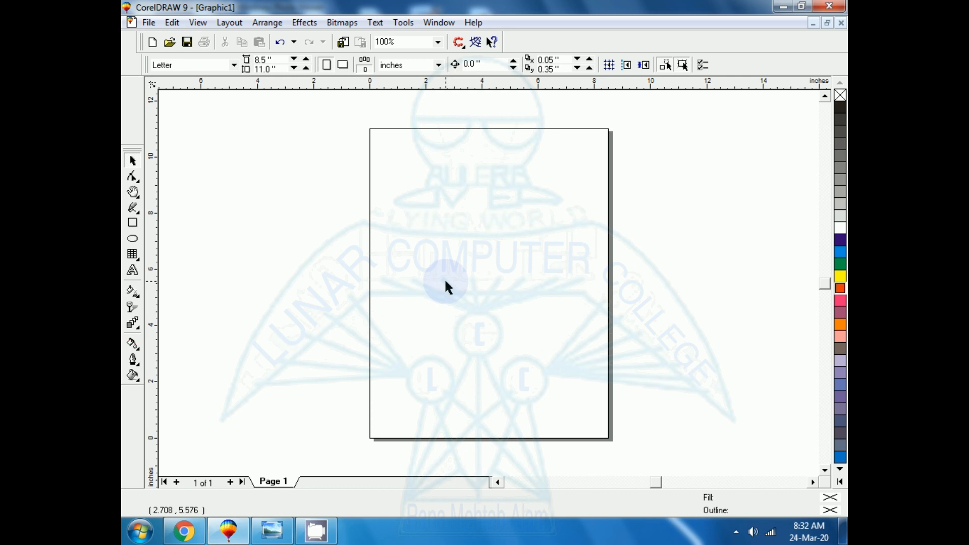
pyautogui.click(280, 534)
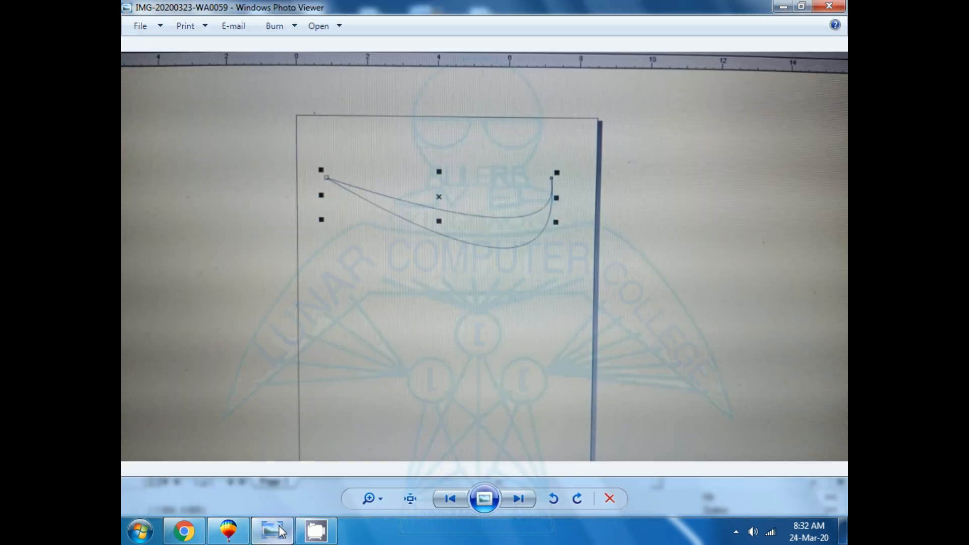
pyautogui.click(279, 528)
pyautogui.doubleClick(472, 4)
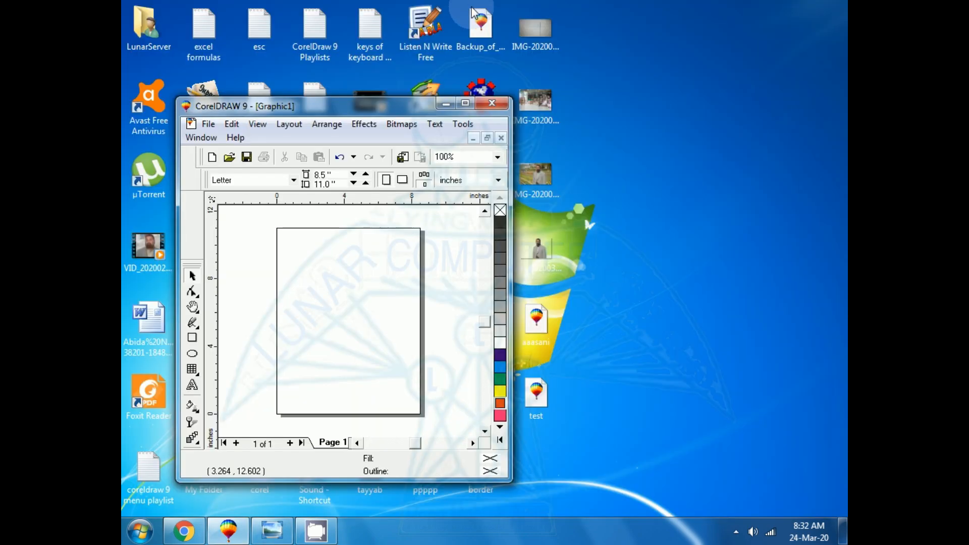
pyautogui.moveTo(374, 110); pyautogui.dragTo(493, 83)
pyautogui.moveTo(526, 33)
pyautogui.mouseDown()
pyautogui.moveTo(439, 235)
pyautogui.moveTo(476, 305)
pyautogui.moveTo(477, 287)
pyautogui.mouseUp()
pyautogui.click(585, 76)
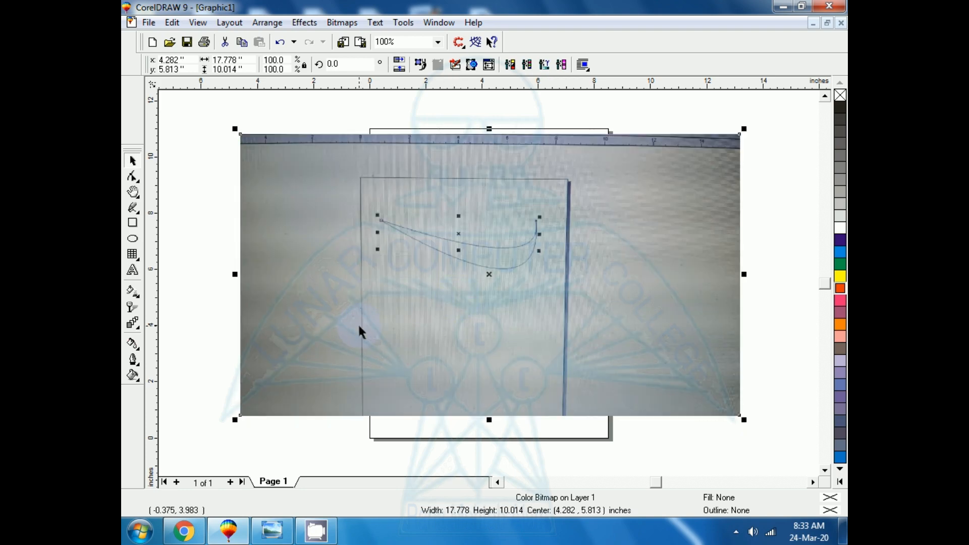
# - Draw a rectangle about 5.99 by 2.33 inches around the curved shape in the reference photo
pyautogui.click(132, 223)
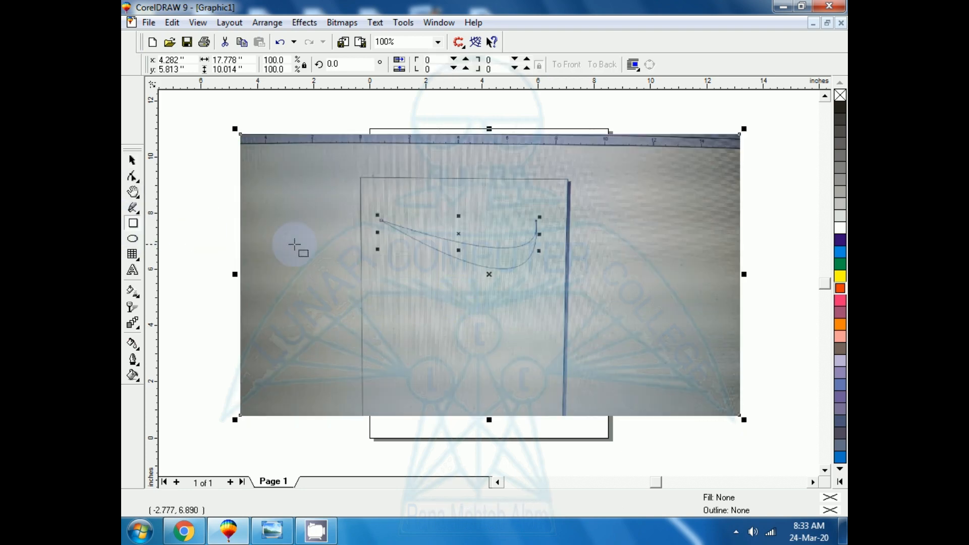
pyautogui.moveTo(372, 209); pyautogui.dragTo(541, 275)
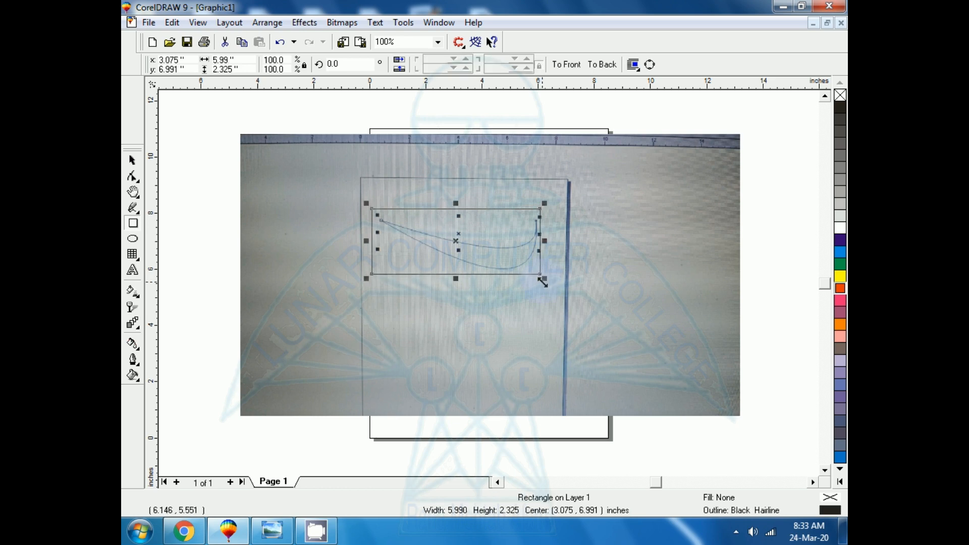
pyautogui.hotkey('shift', 'F2')
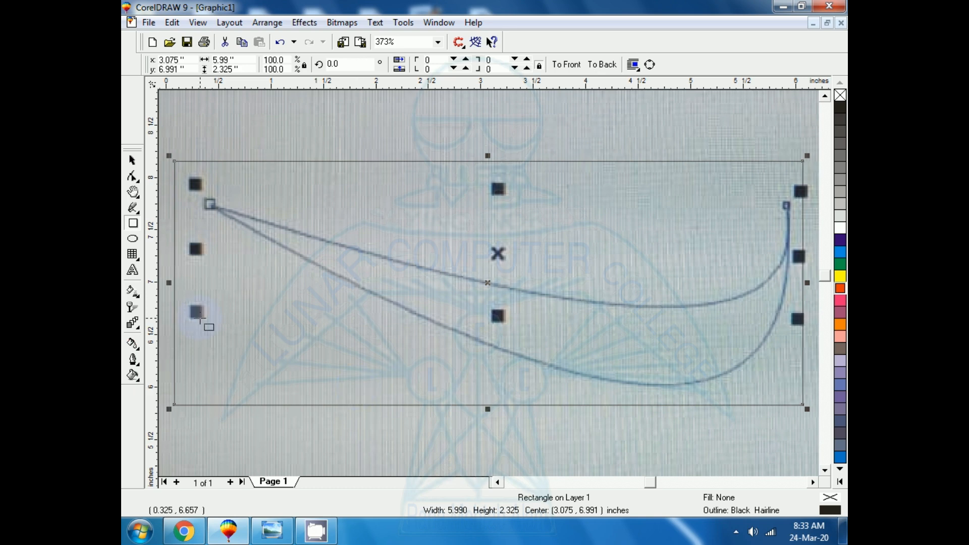
# - Add the artistic text note "F12 for outline" above the rectangle's upper-left corner
pyautogui.click(132, 270)
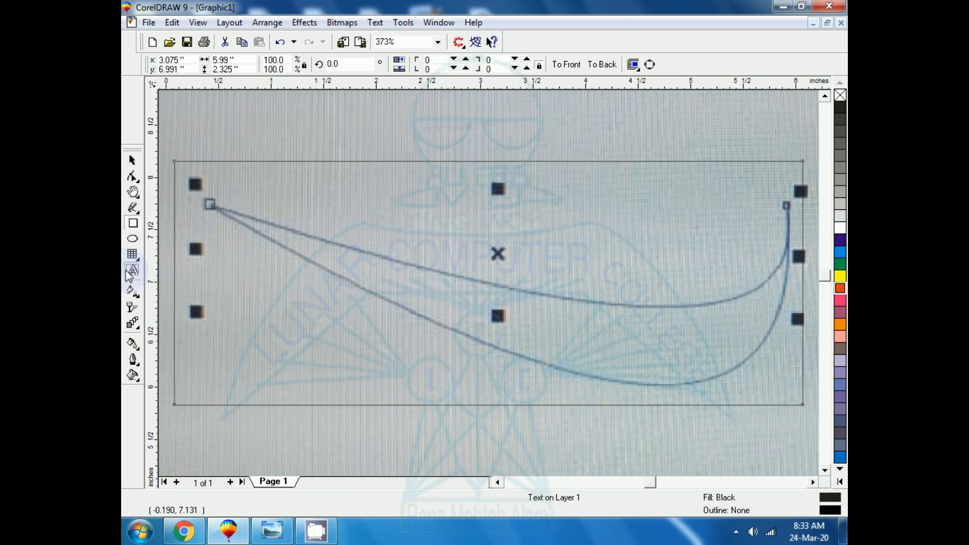
pyautogui.click(201, 145)
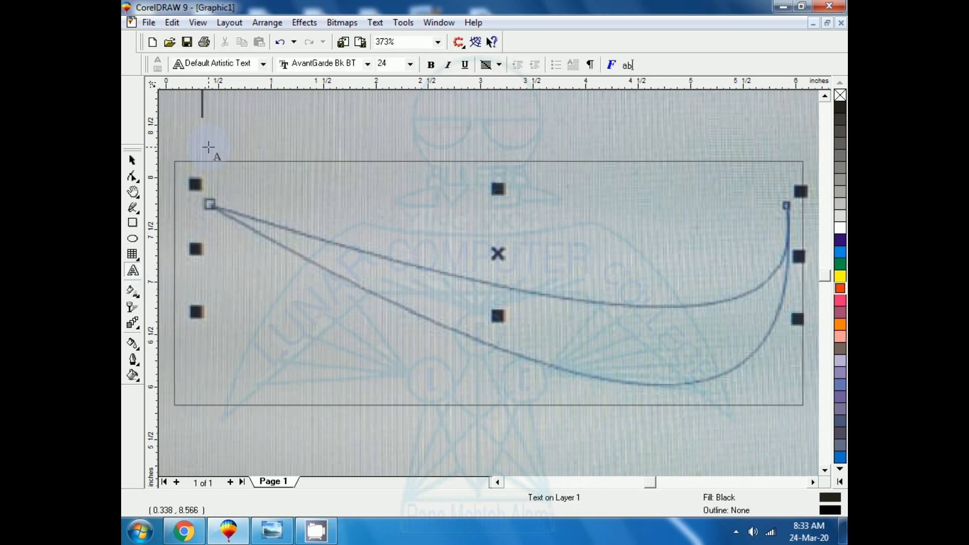
pyautogui.write('F')
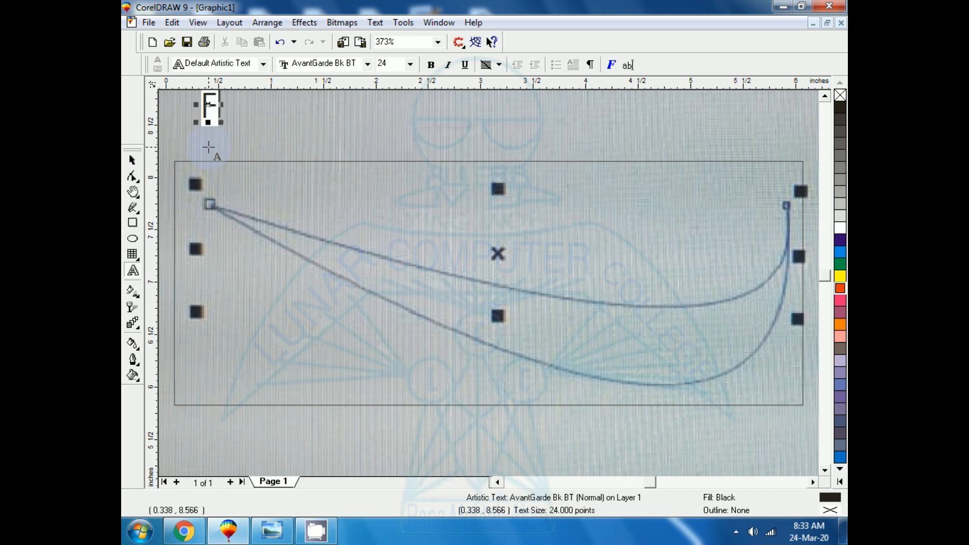
pyautogui.write('12')
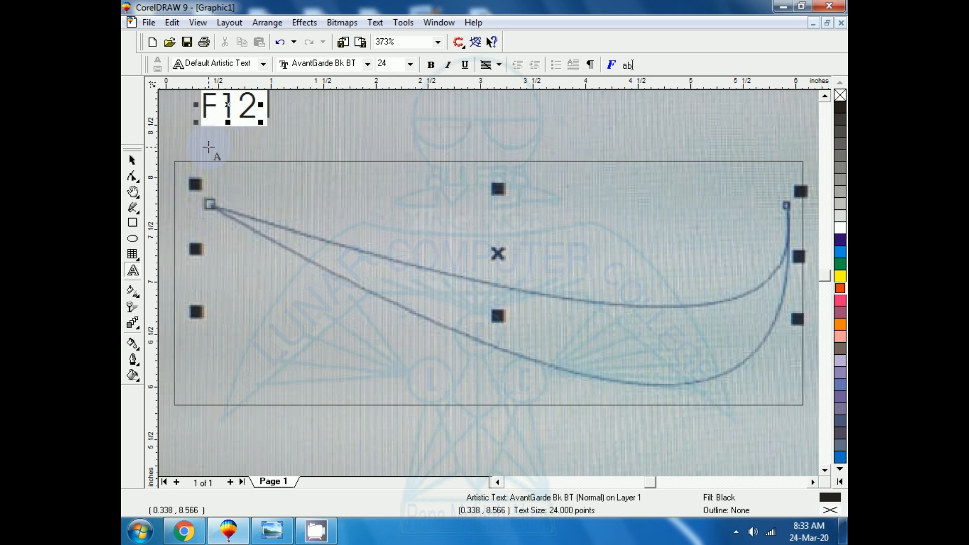
pyautogui.write(' for outline')
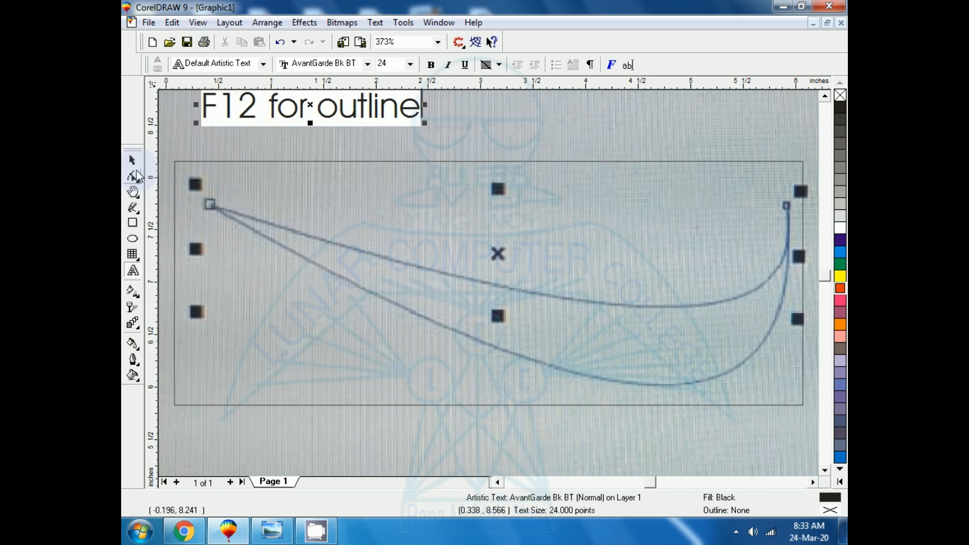
pyautogui.click(132, 160)
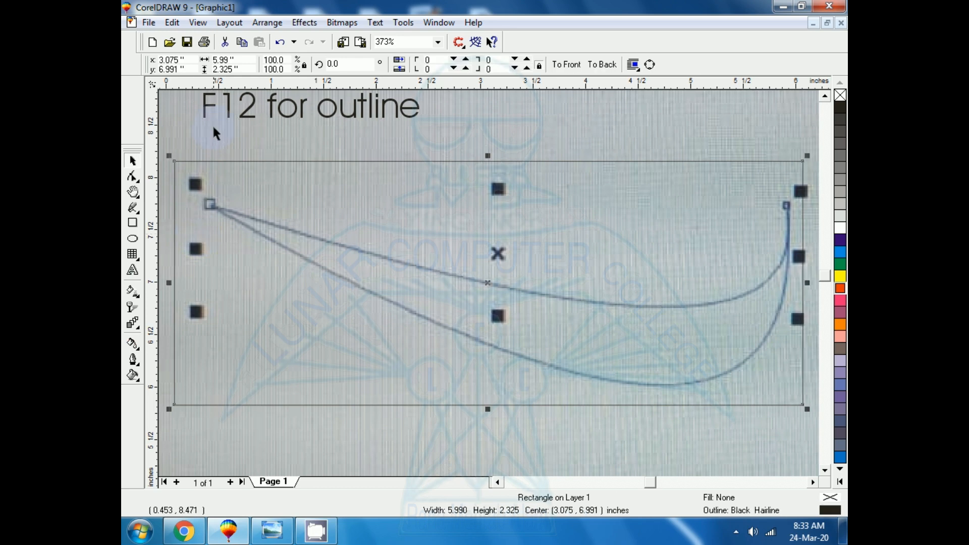
# - Enlarge the "F12 for outline" note to about 31.4 points and make its fill and outline white
pyautogui.moveTo(246, 117); pyautogui.dragTo(257, 124)
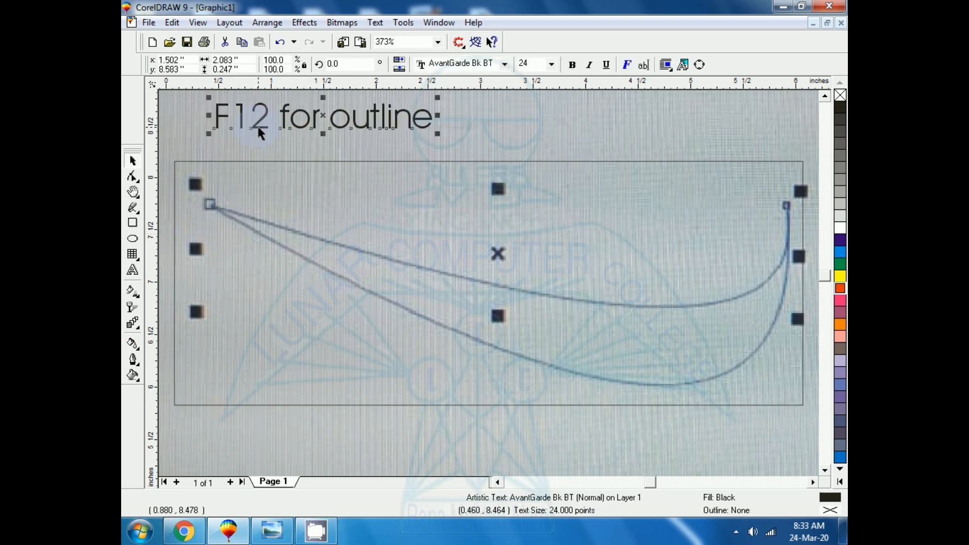
pyautogui.click(840, 277)
pyautogui.rightClick(840, 277)
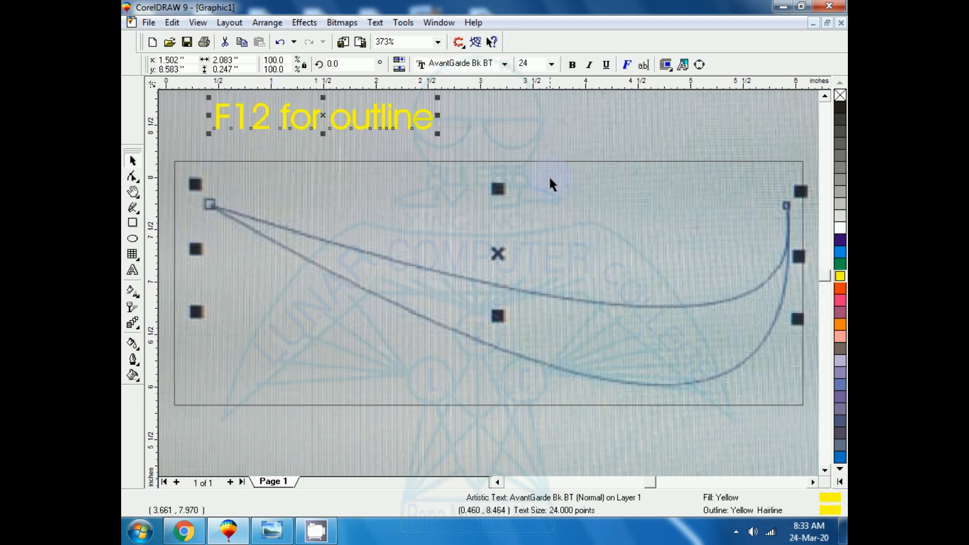
pyautogui.moveTo(438, 136); pyautogui.dragTo(504, 145)
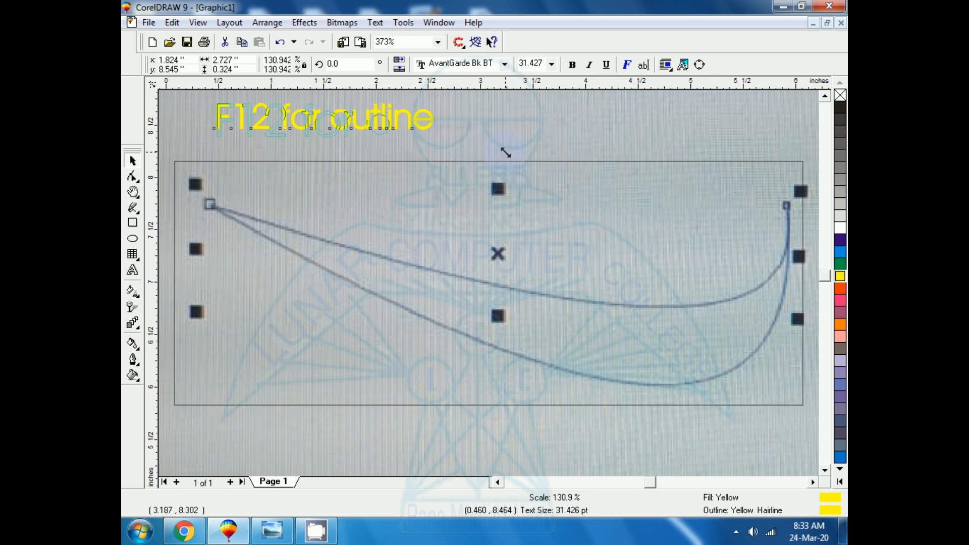
pyautogui.click(841, 230)
pyautogui.rightClick(841, 230)
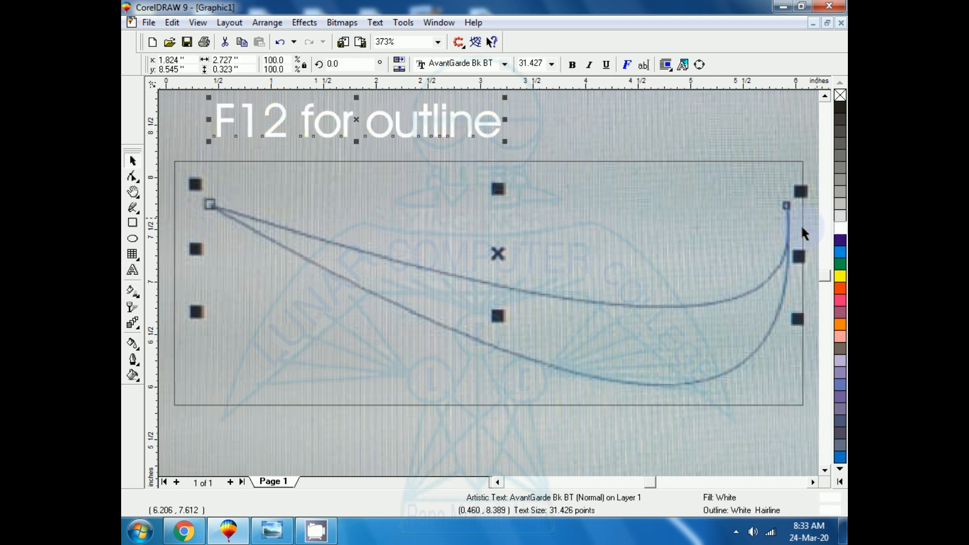
# - Set the outline width of the rectangle around the curved shape to 0.013 inches
pyautogui.click(313, 346)
pyautogui.click(266, 440)
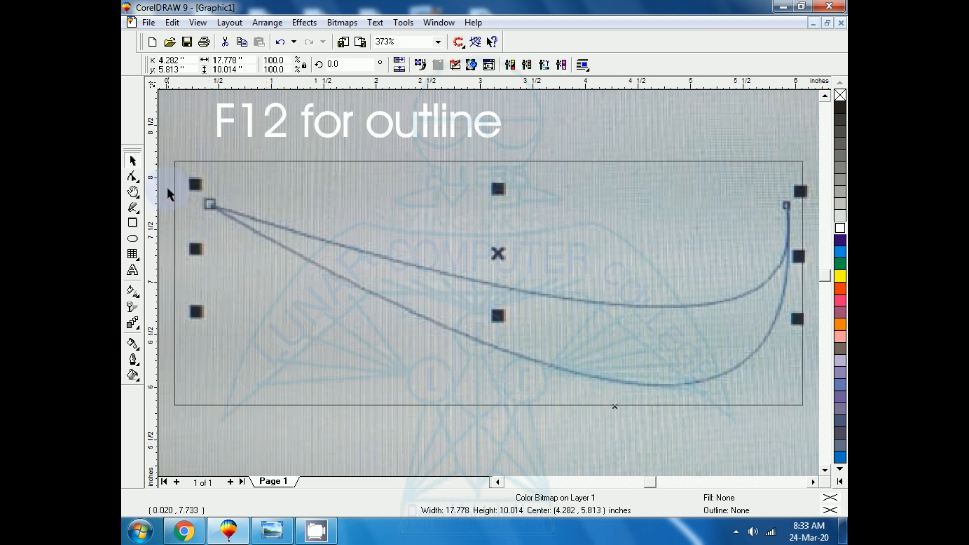
pyautogui.click(208, 163)
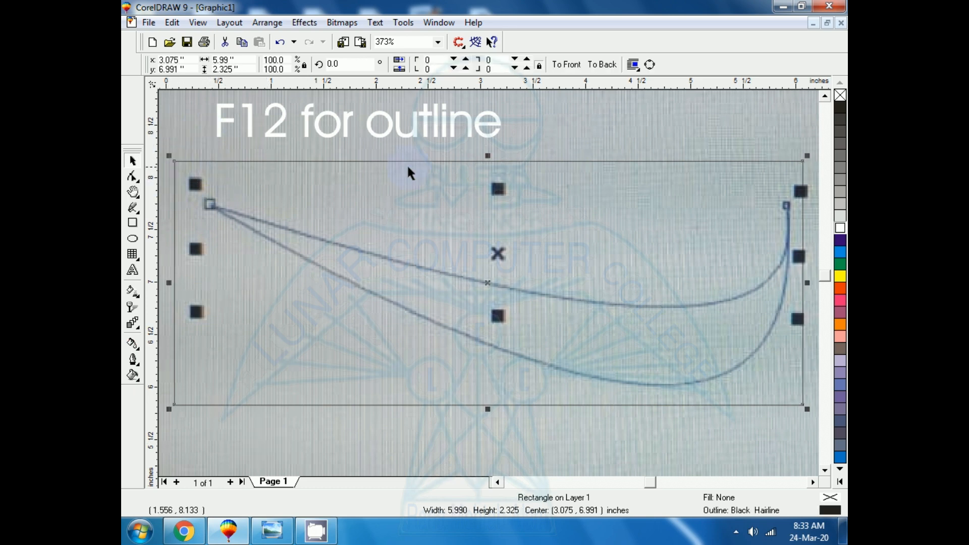
pyautogui.press('F12')
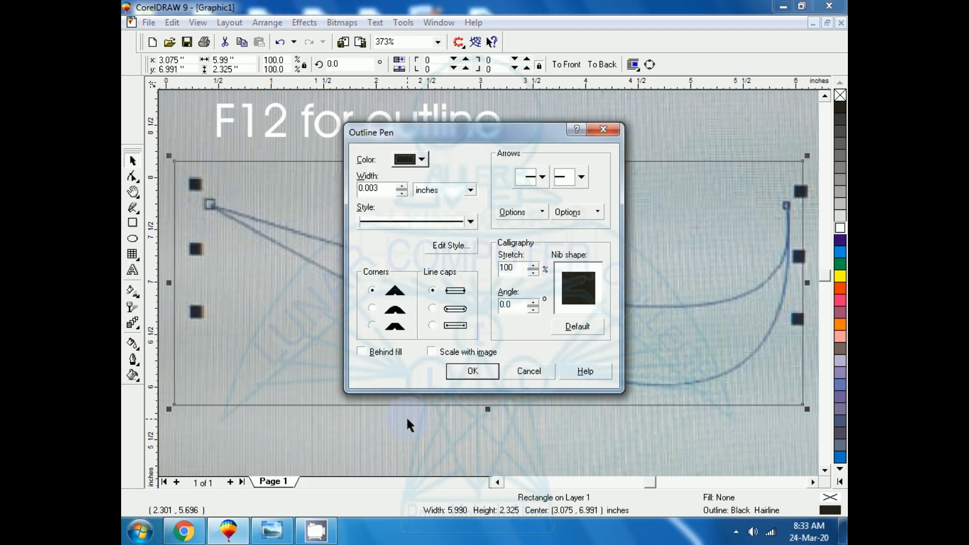
pyautogui.click(402, 185)
pyautogui.click(472, 371)
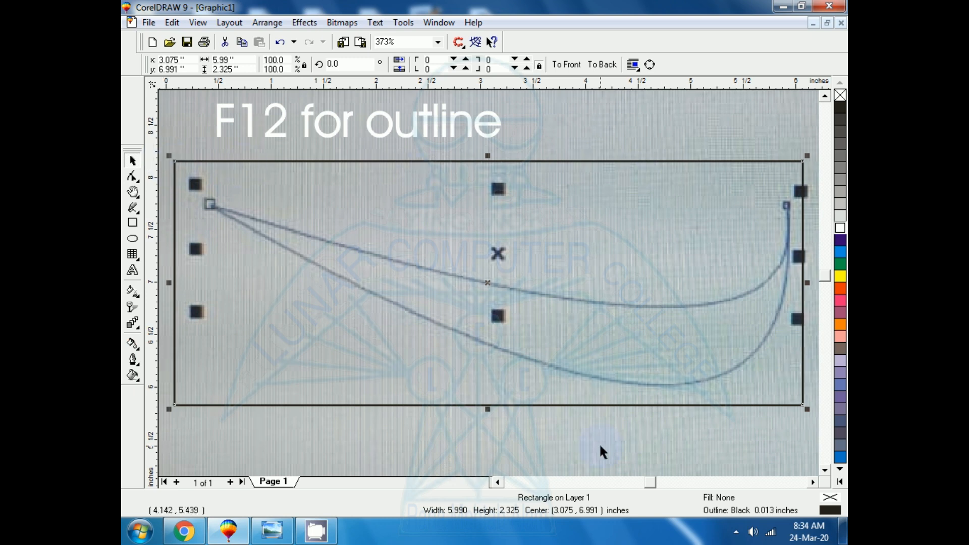
# - Duplicate the "F12 for outline" note and place the copy beside the original, above the rectangle
pyautogui.click(133, 177)
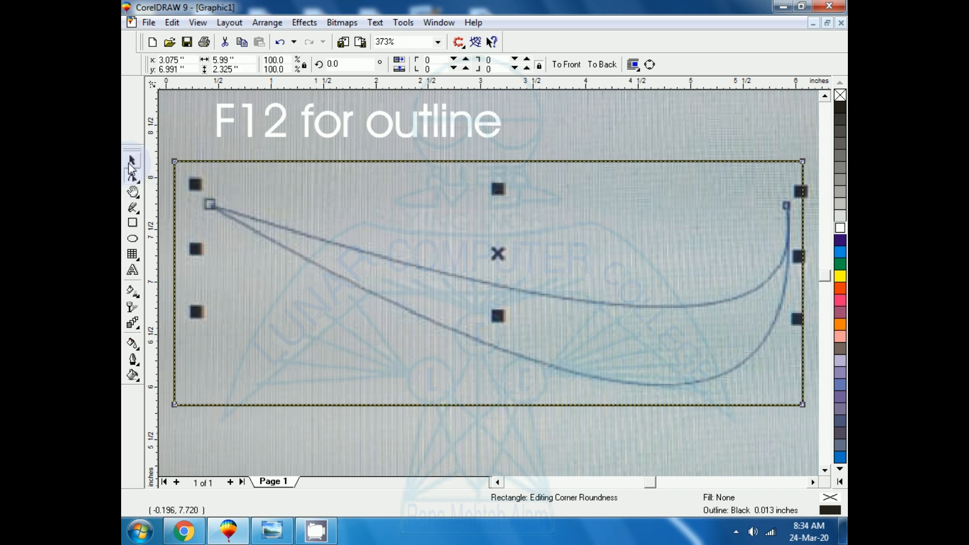
pyautogui.click(133, 161)
pyautogui.click(322, 131)
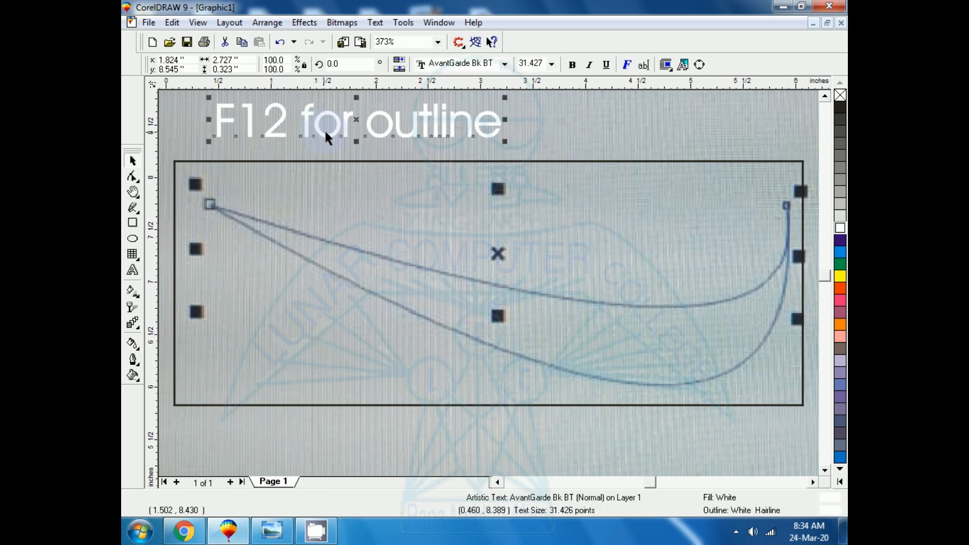
pyautogui.moveTo(357, 122); pyautogui.dragTo(619, 123)
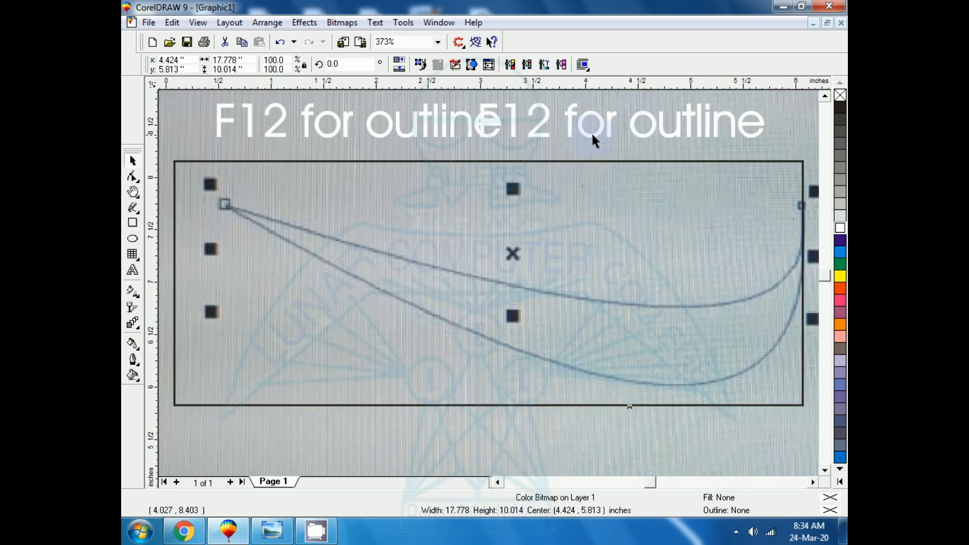
pyautogui.click(593, 130)
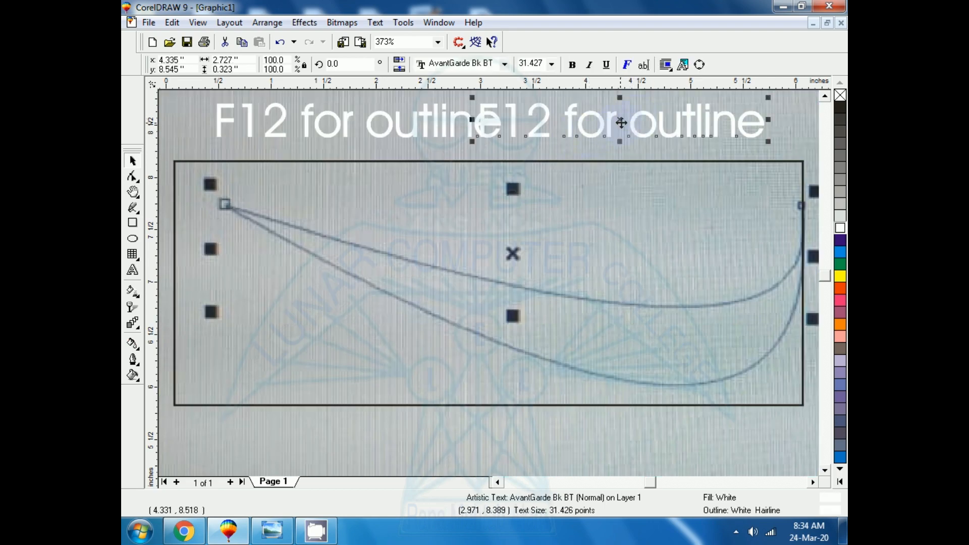
pyautogui.moveTo(620, 121); pyautogui.dragTo(659, 121)
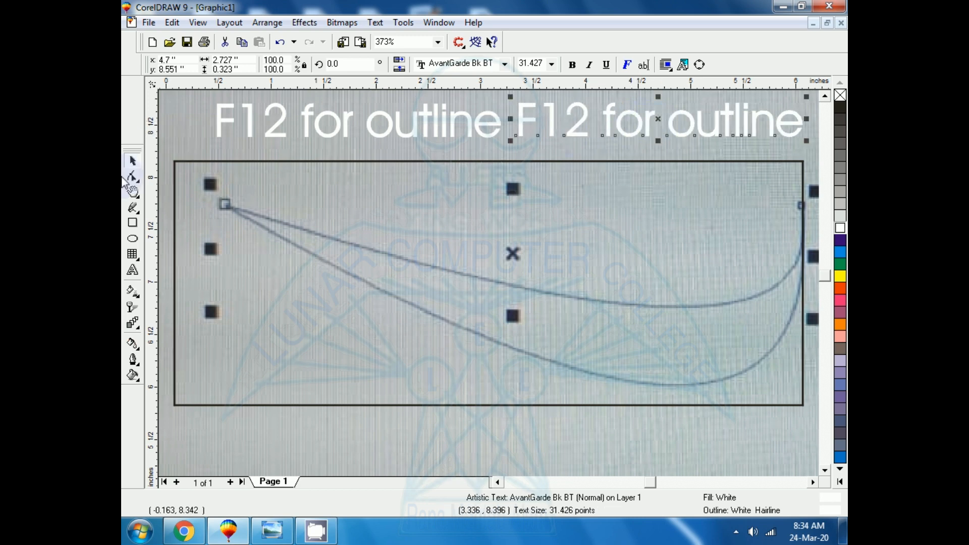
# - Replace the text of the copied note with "Use shape tool with" on one line and "Ctrl + Q" below it
pyautogui.click(132, 270)
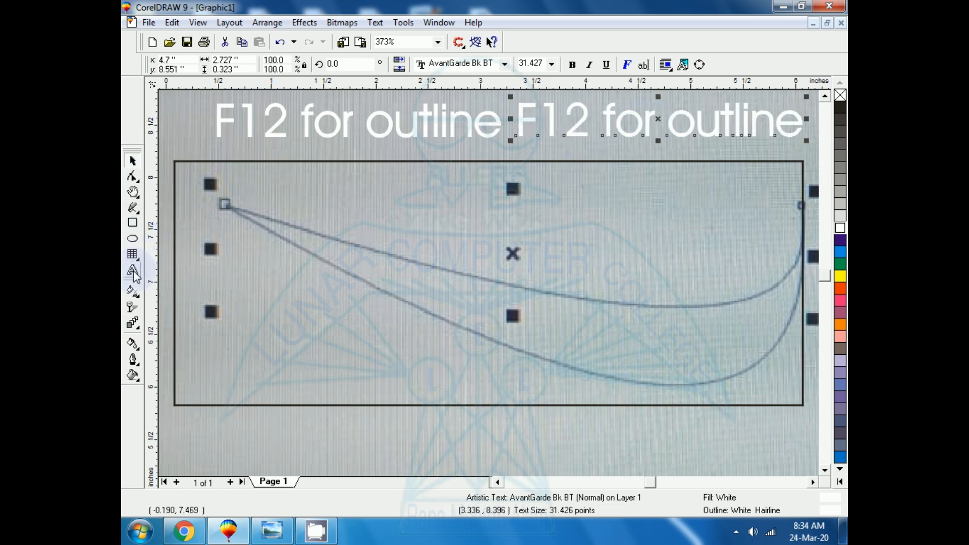
pyautogui.press('BackSpace')
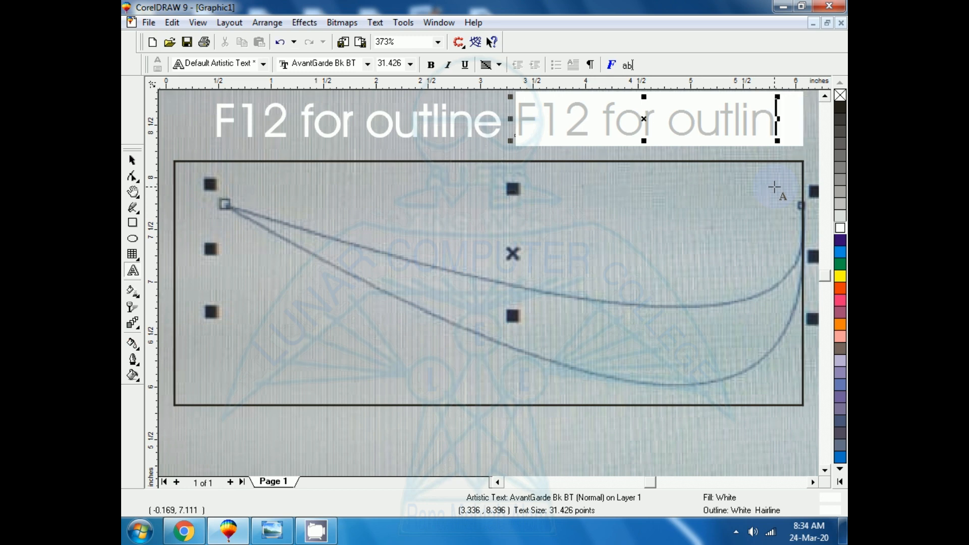
pyautogui.press('BackSpace')
pyautogui.press('BackSpace')
pyautogui.press('BackSpace')
pyautogui.press('BackSpace')
pyautogui.press('BackSpace')
pyautogui.press('BackSpace')
pyautogui.press('BackSpace')
pyautogui.press('BackSpace')
pyautogui.press('BackSpace')
pyautogui.press('BackSpace')
pyautogui.press('BackSpace')
pyautogui.press('BackSpace')
pyautogui.press('BackSpace')
pyautogui.press('BackSpace')
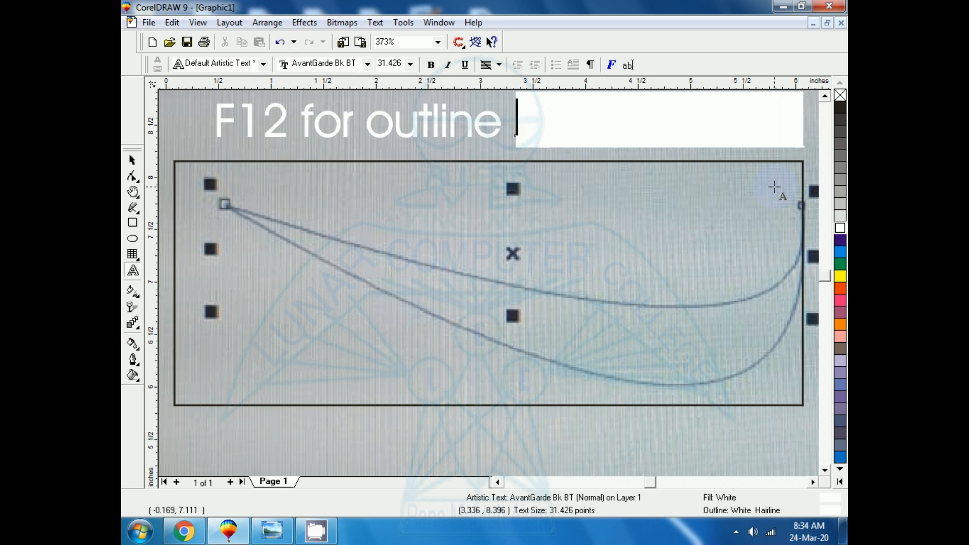
pyautogui.write('Use ')
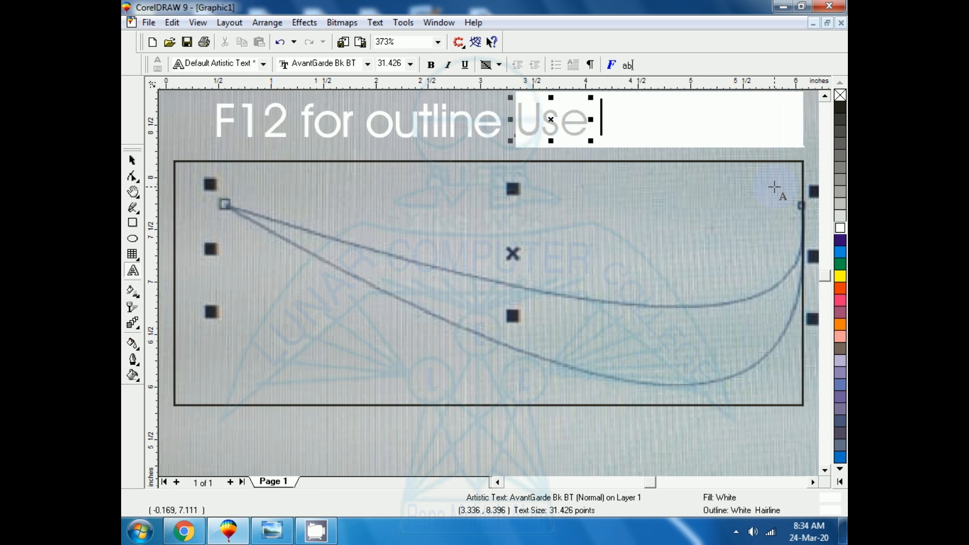
pyautogui.write('shap')
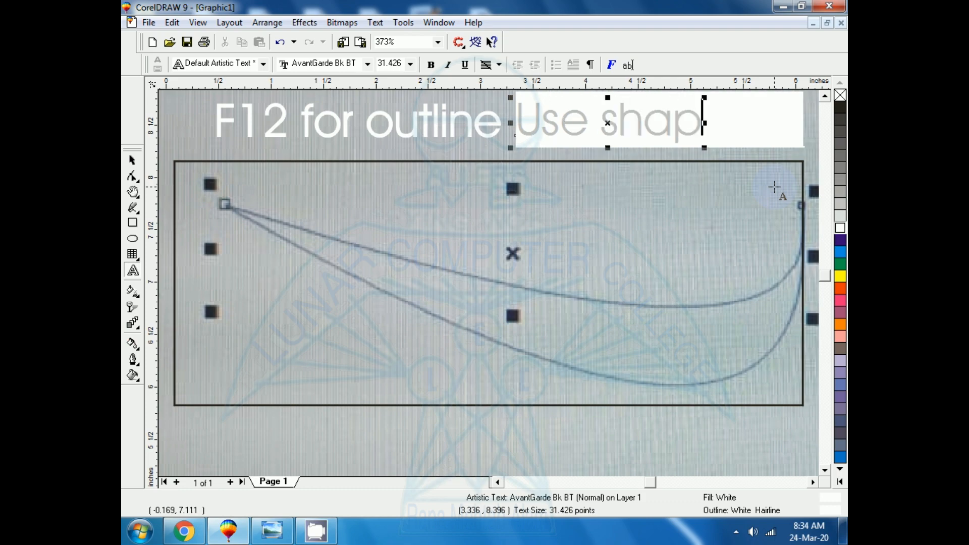
pyautogui.write('e tool')
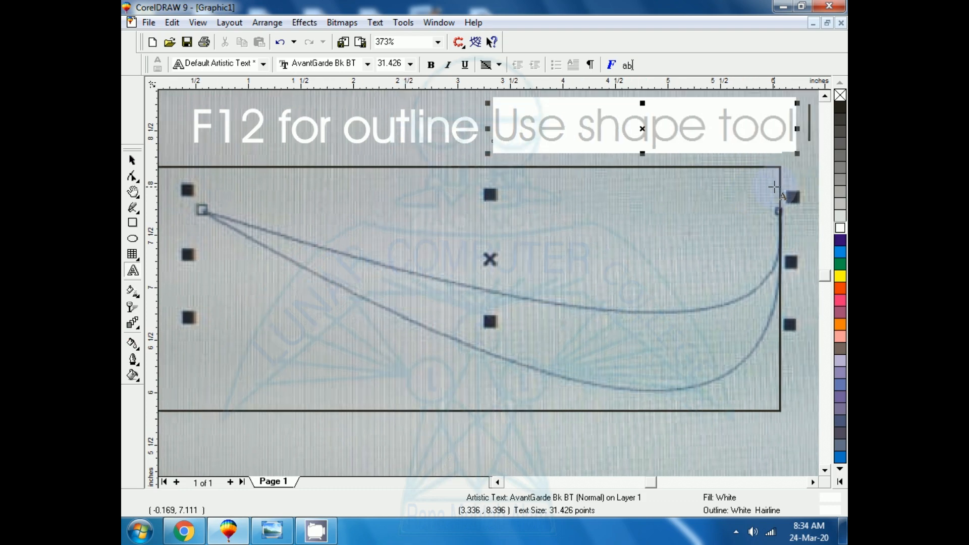
pyautogui.write(' with C')
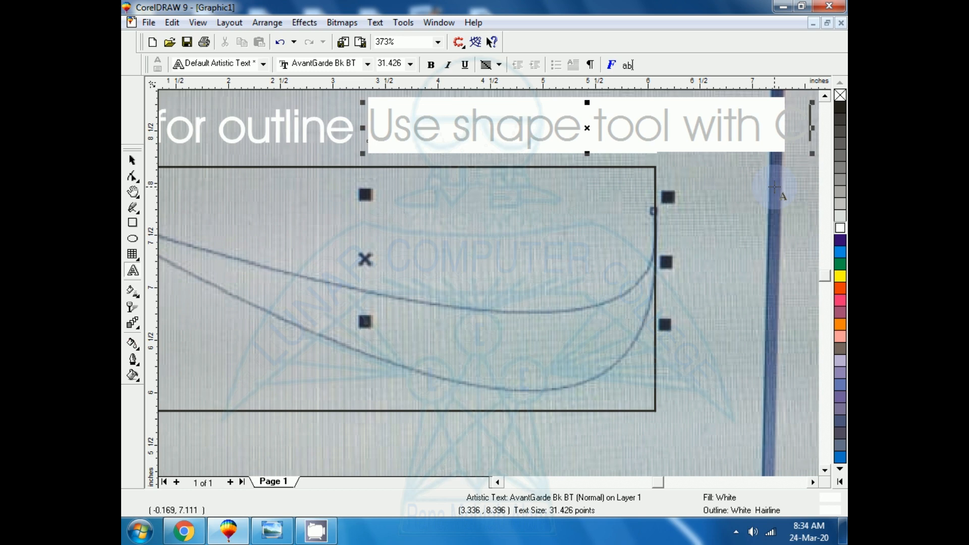
pyautogui.press('BackSpace')
pyautogui.press('BackSpace')
pyautogui.press('Return')
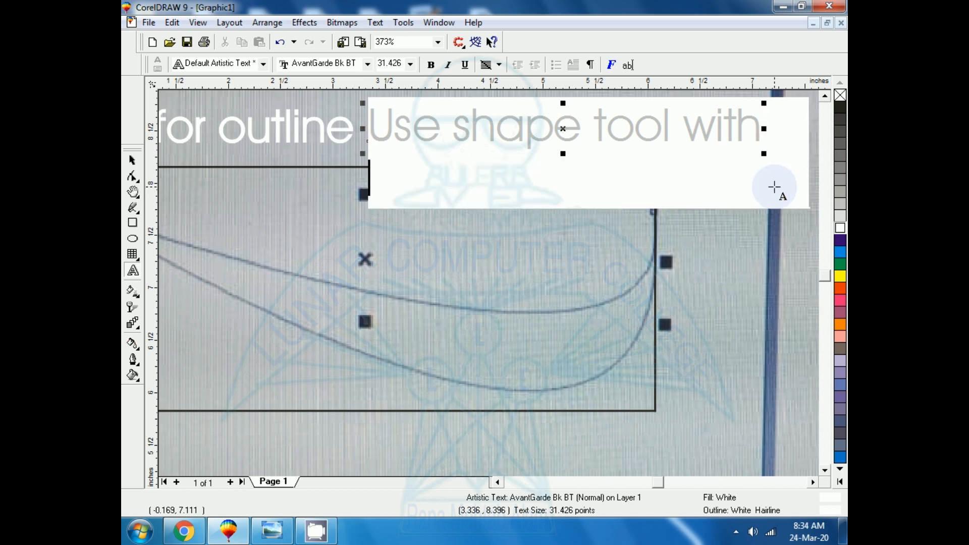
pyautogui.write('Ctrl ')
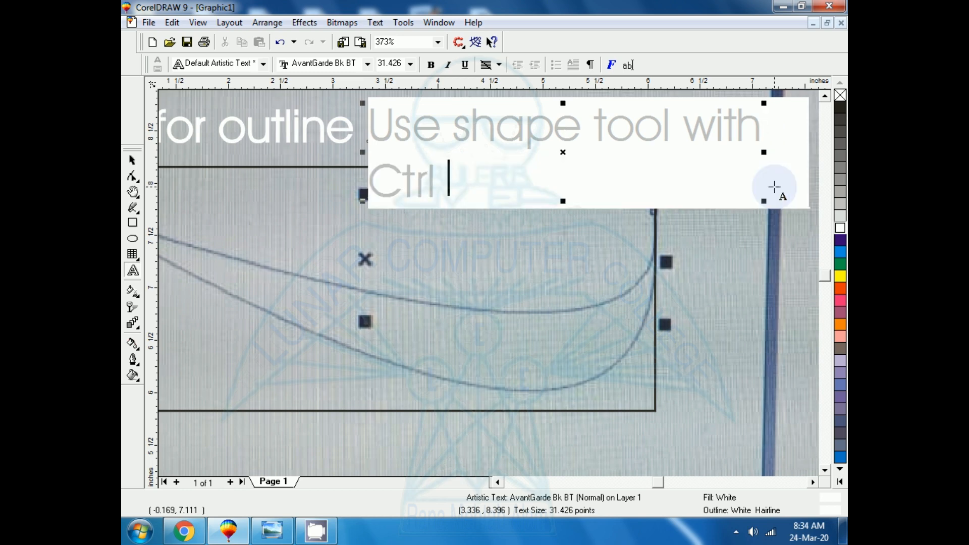
pyautogui.write('+ Q')
pyautogui.hotkey('ctrl', 'space')
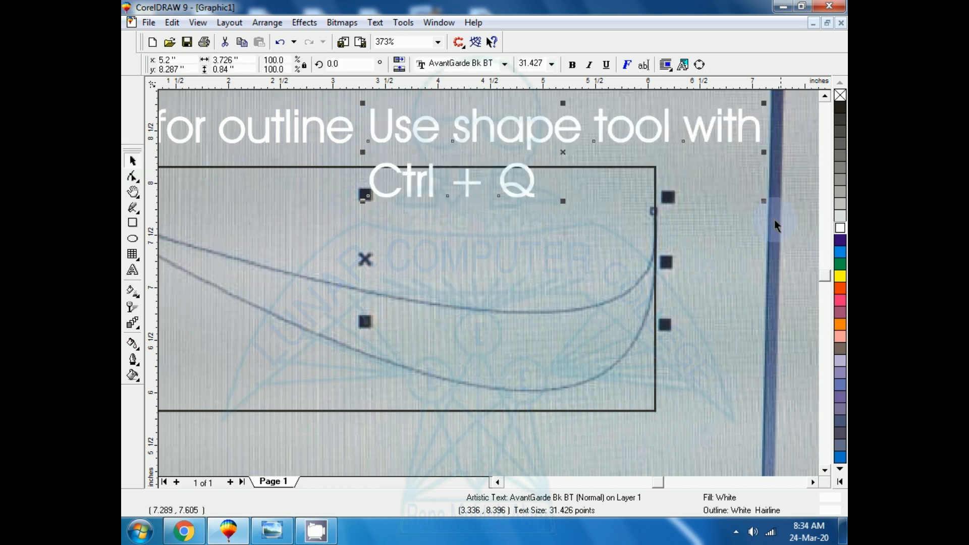
# - Shrink the "Use shape tool with Ctrl + Q" note to about 16.9 points so it fits above the rectangle
pyautogui.moveTo(764, 200); pyautogui.dragTo(681, 146)
pyautogui.moveTo(513, 147); pyautogui.dragTo(587, 166)
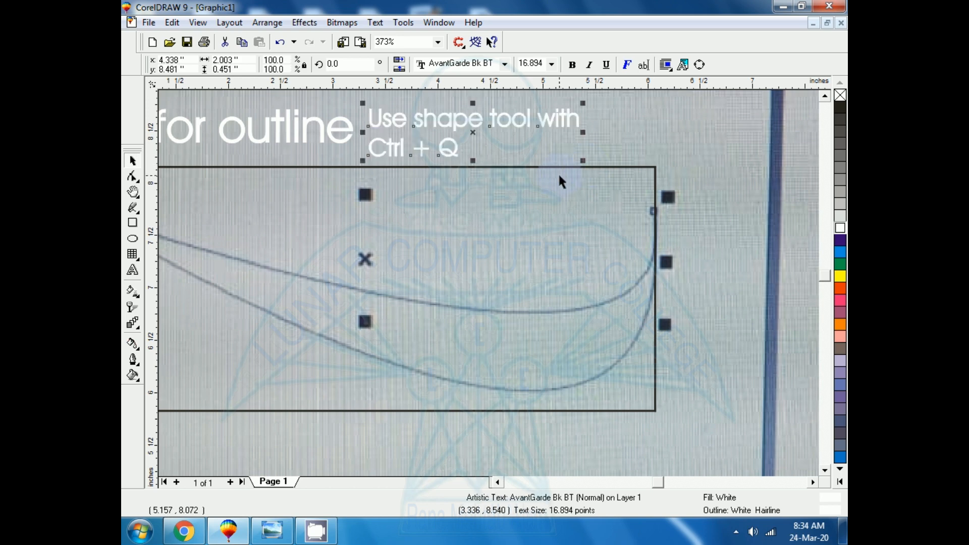
pyautogui.hotkey('shift', 'F4')
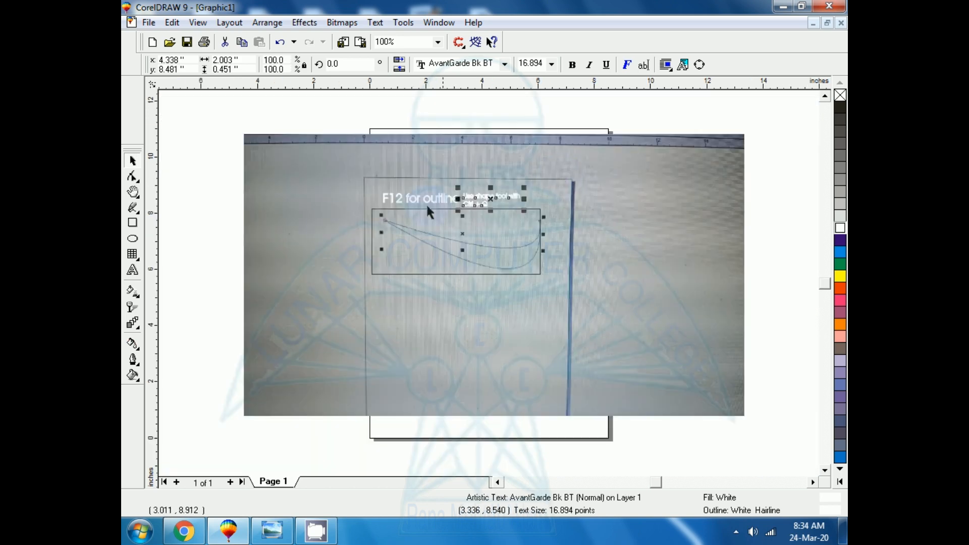
pyautogui.press('Escape')
# - Convert the rectangle around the curved shape to curves for node editing with the Shape tool
pyautogui.moveTo(531, 291); pyautogui.dragTo(650, 335)
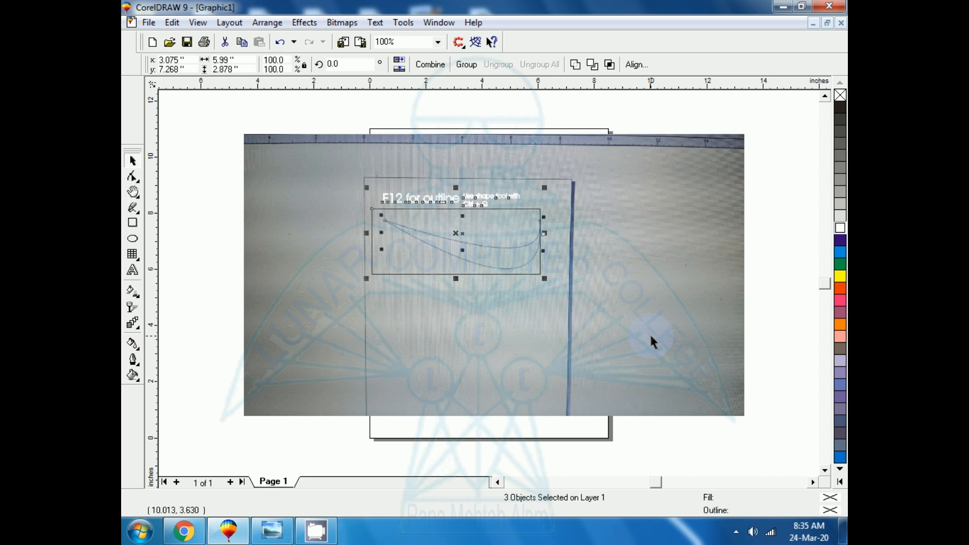
pyautogui.hotkey('shift', 'F2')
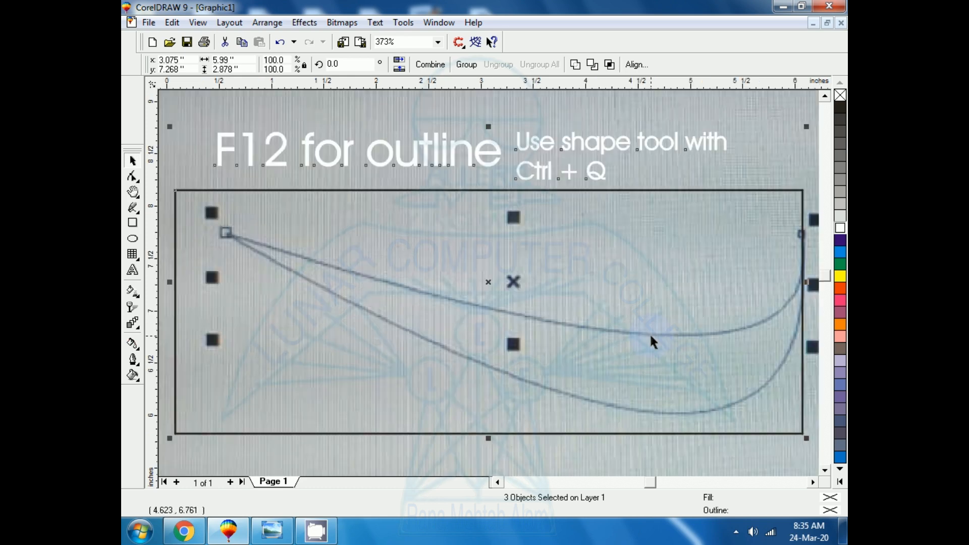
pyautogui.click(167, 99)
pyautogui.click(187, 190)
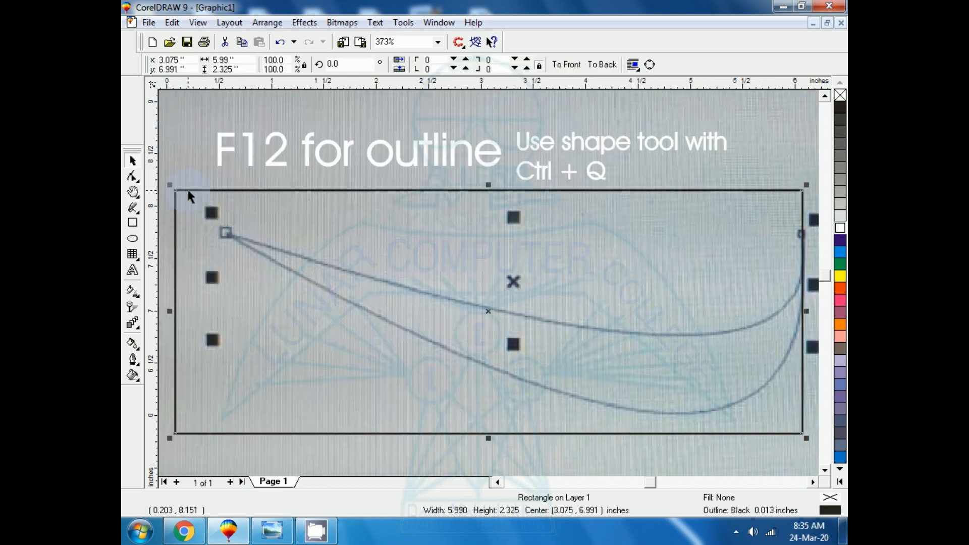
pyautogui.click(135, 181)
pyautogui.click(161, 185)
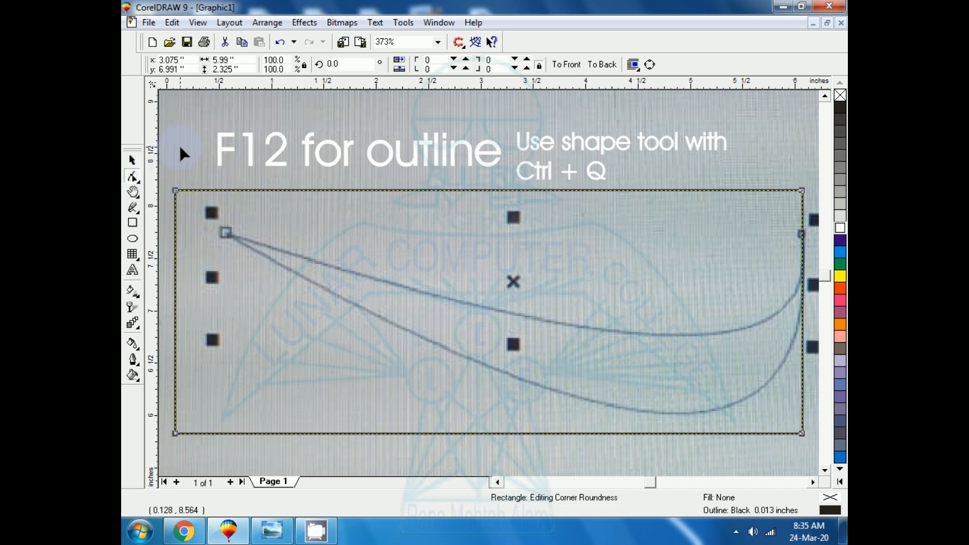
pyautogui.hotkey('ctrl', 'q')
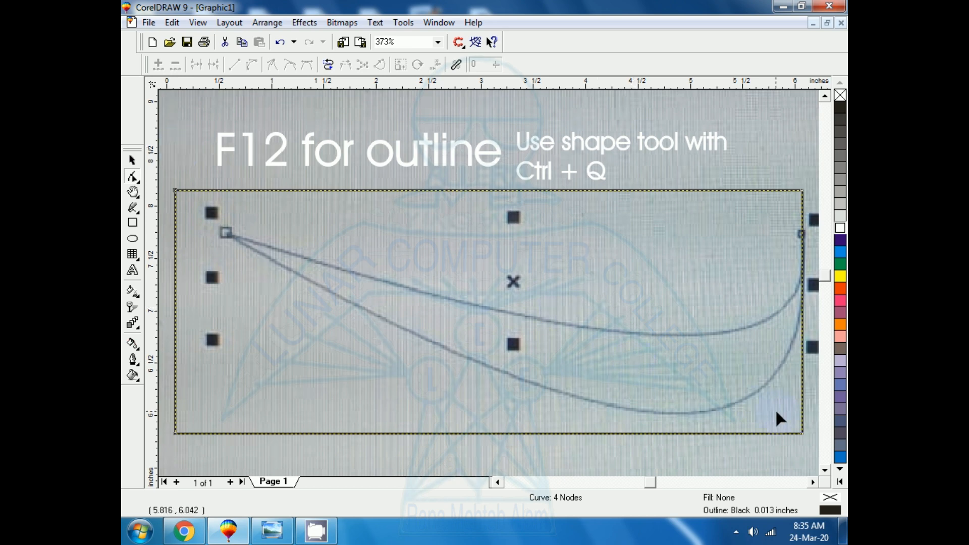
# - Move the rectangle's lower-right corner node onto the lower curve, and add a right-edge node placed on the curve's outer bend
pyautogui.moveTo(804, 432); pyautogui.dragTo(766, 391)
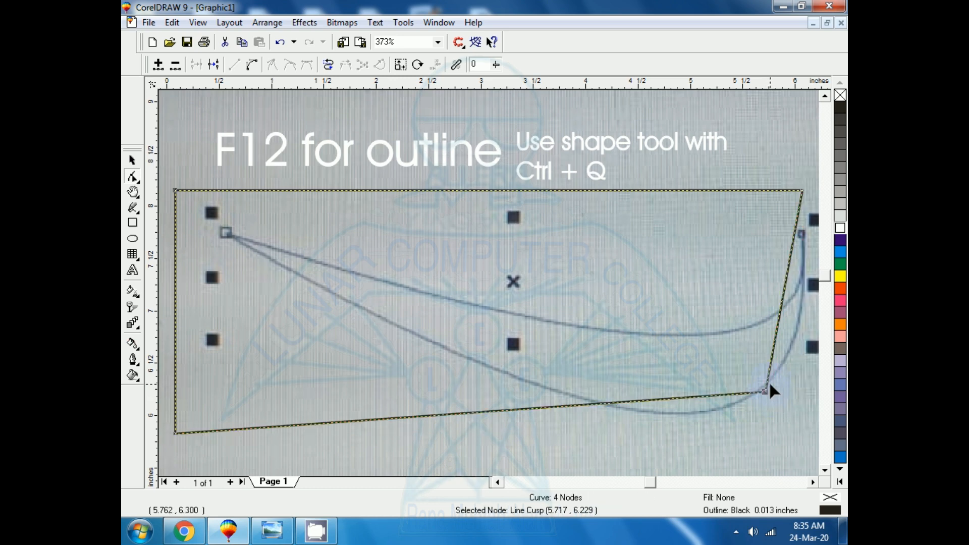
pyautogui.click(781, 310)
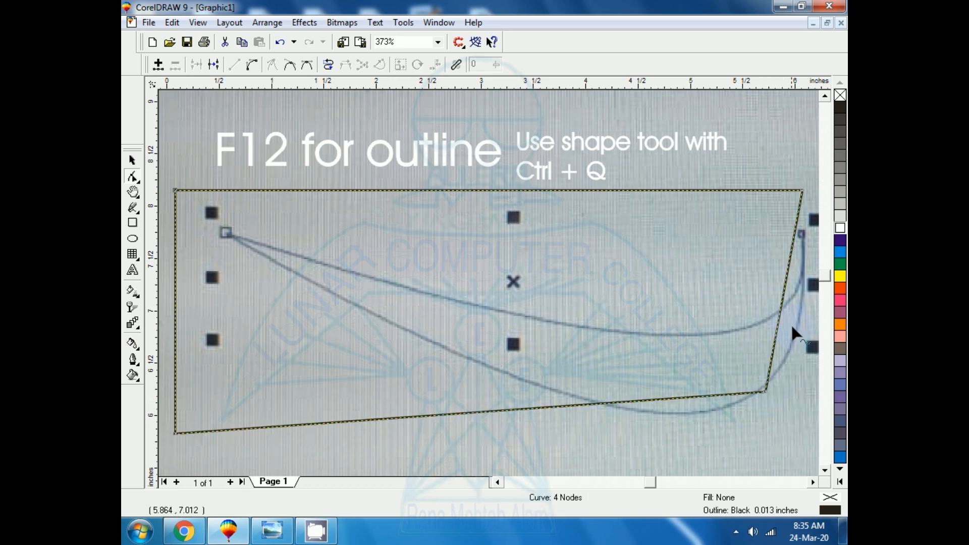
pyautogui.click(779, 309)
pyautogui.doubleClick(781, 317)
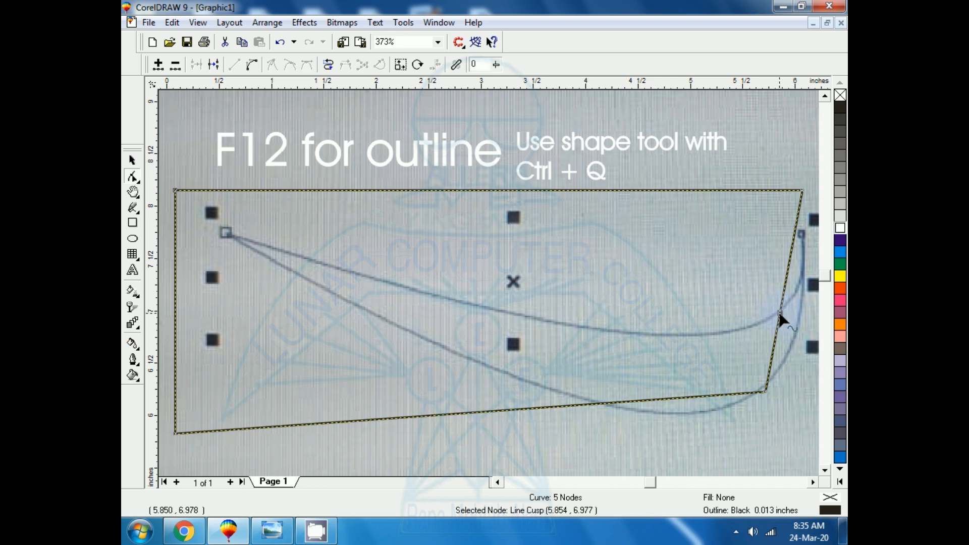
pyautogui.moveTo(781, 316); pyautogui.dragTo(802, 323)
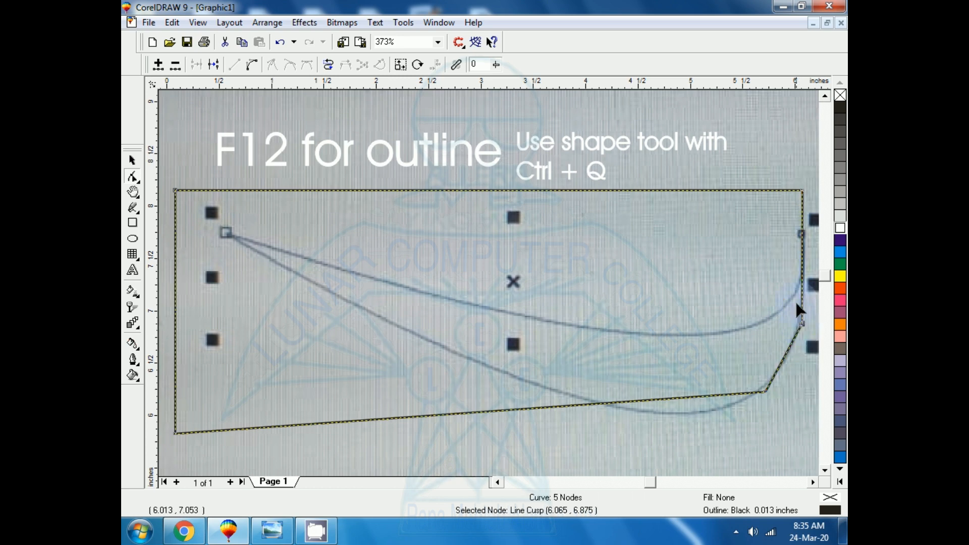
# - Add a bottom-edge node at the lowest point of the lower curve and fine-tune the lower-right corner node on the bend
pyautogui.click(671, 398)
pyautogui.press('KP_Add')
pyautogui.moveTo(670, 397); pyautogui.dragTo(677, 414)
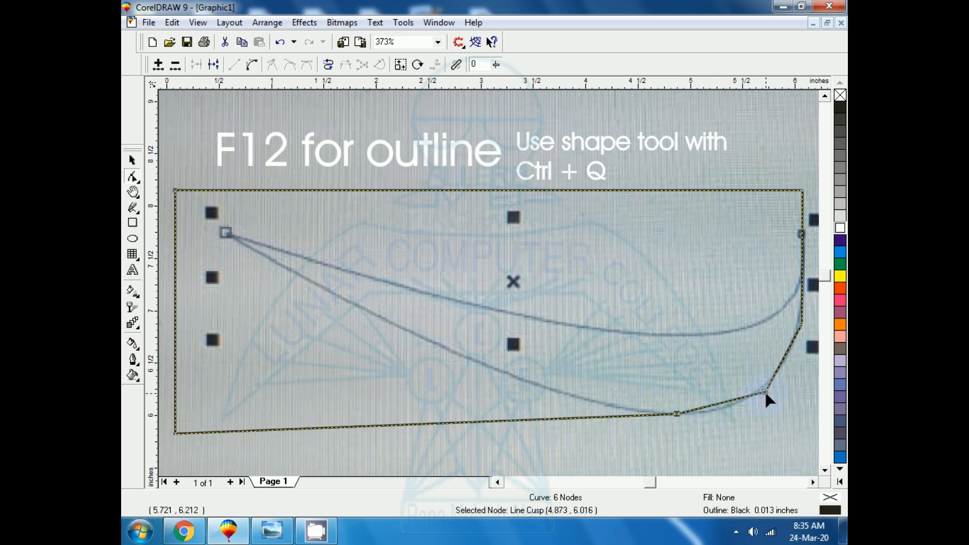
pyautogui.moveTo(764, 392); pyautogui.dragTo(761, 385)
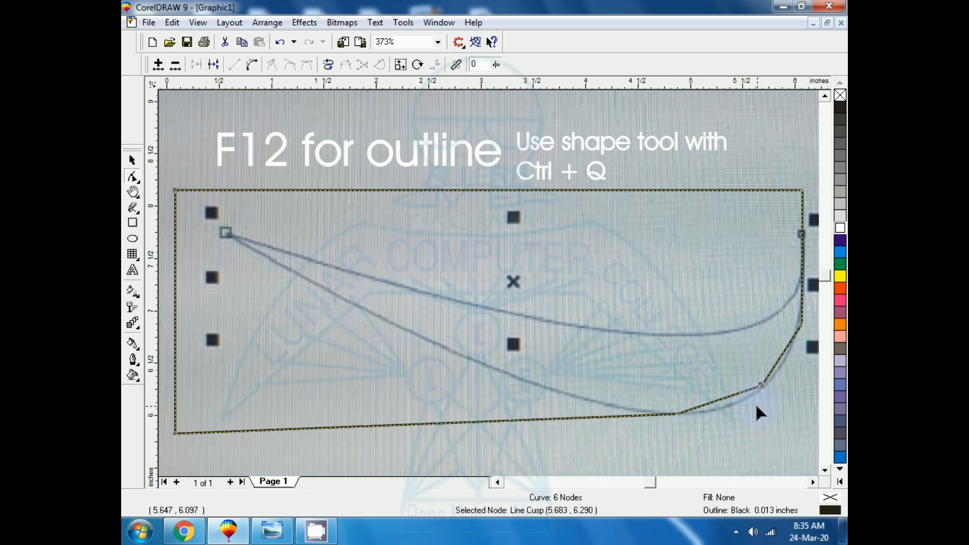
# - Add a node on each side of the lower-right corner node and position them along the reference bend
pyautogui.click(777, 361)
pyautogui.click(781, 361)
pyautogui.click(731, 395)
pyautogui.doubleClick(727, 397)
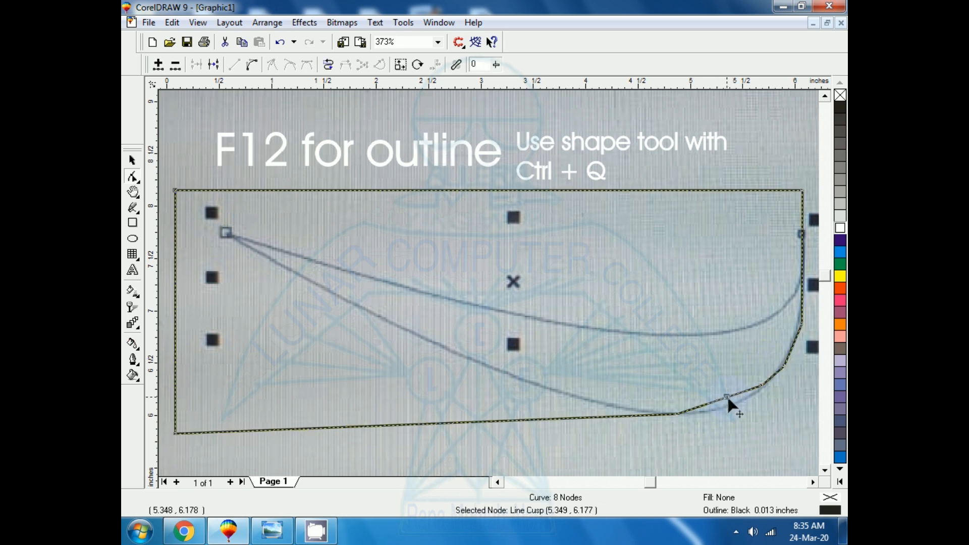
pyautogui.moveTo(727, 398); pyautogui.dragTo(731, 407)
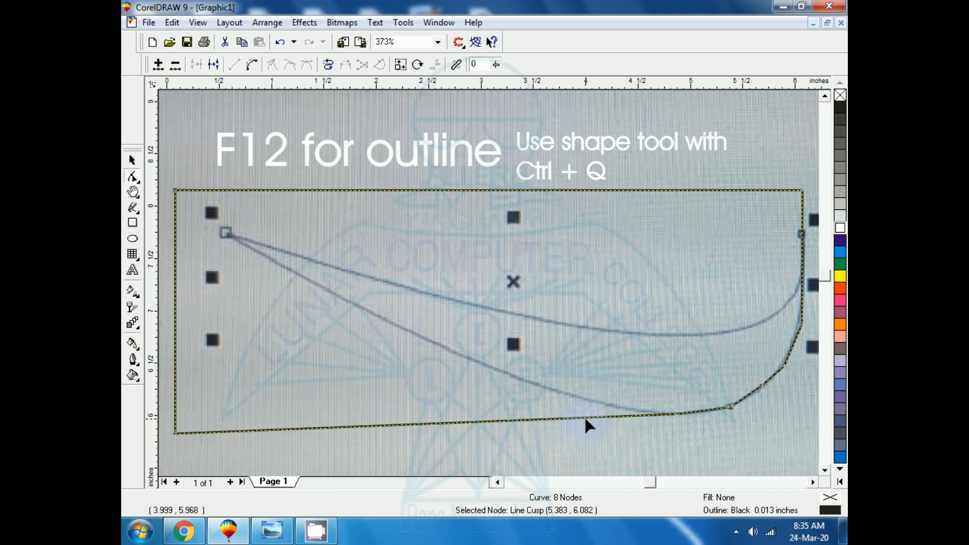
# - Add three nodes along the remaining bottom edge, fit them to the lower curve, and move the lower-left corner to the shape's left tip
pyautogui.moveTo(586, 415); pyautogui.dragTo(586, 399)
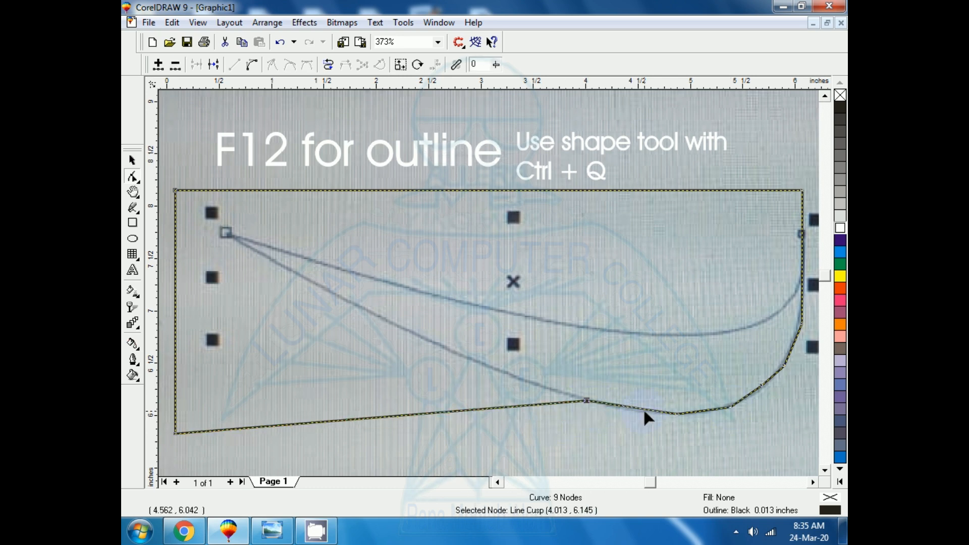
pyautogui.click(452, 407)
pyautogui.press('+')
pyautogui.moveTo(452, 407); pyautogui.dragTo(462, 357)
pyautogui.click(340, 391)
pyautogui.press('+')
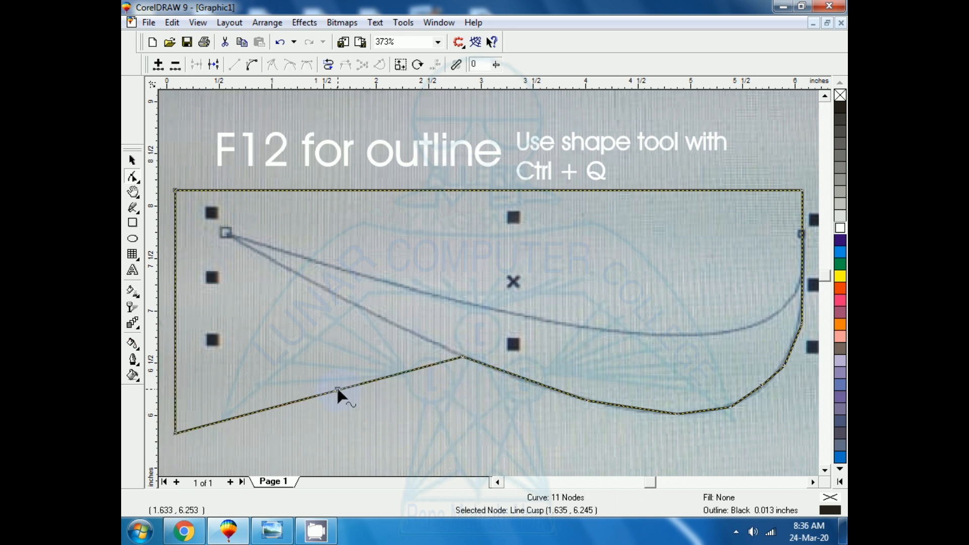
pyautogui.moveTo(340, 391); pyautogui.dragTo(347, 303)
pyautogui.moveTo(176, 433); pyautogui.dragTo(230, 237)
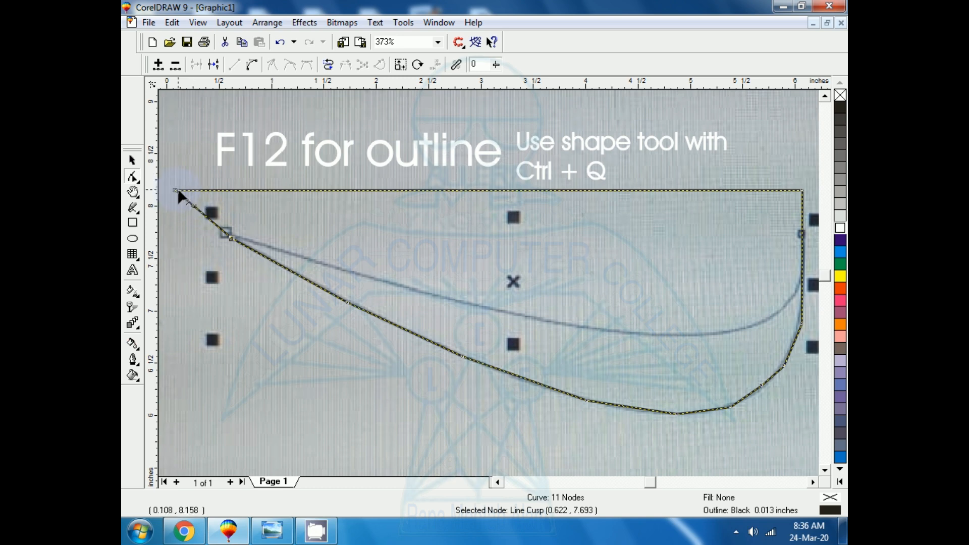
# - Move the upper-left corner to the shape's left tip and fit three added top-edge nodes to the upper curve
pyautogui.moveTo(179, 192); pyautogui.dragTo(230, 236)
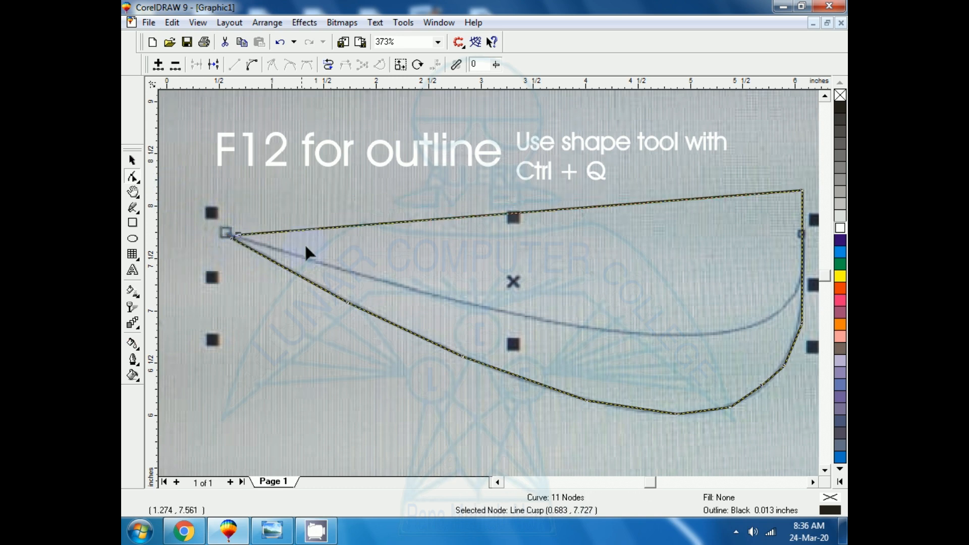
pyautogui.doubleClick(397, 223)
pyautogui.moveTo(397, 223); pyautogui.dragTo(387, 280)
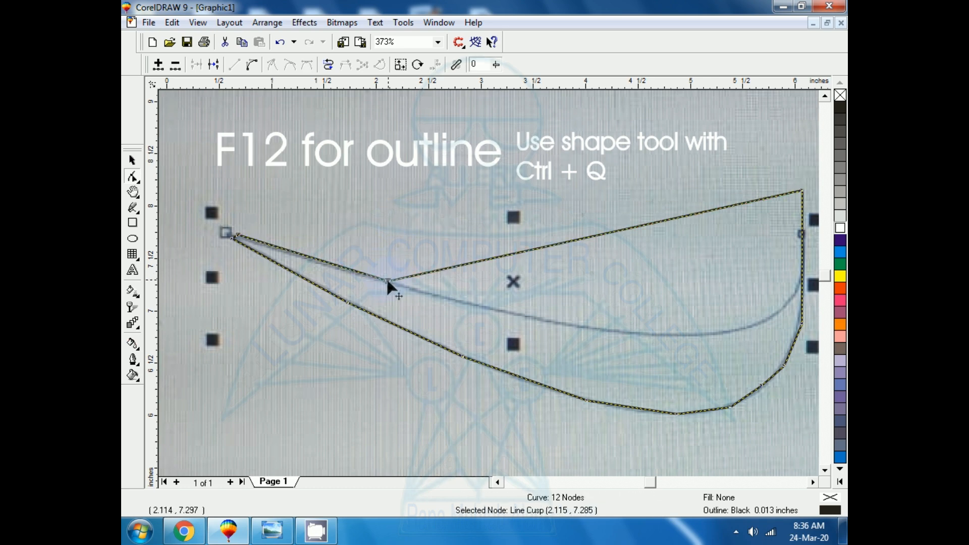
pyautogui.doubleClick(614, 230)
pyautogui.moveTo(614, 230); pyautogui.dragTo(623, 332)
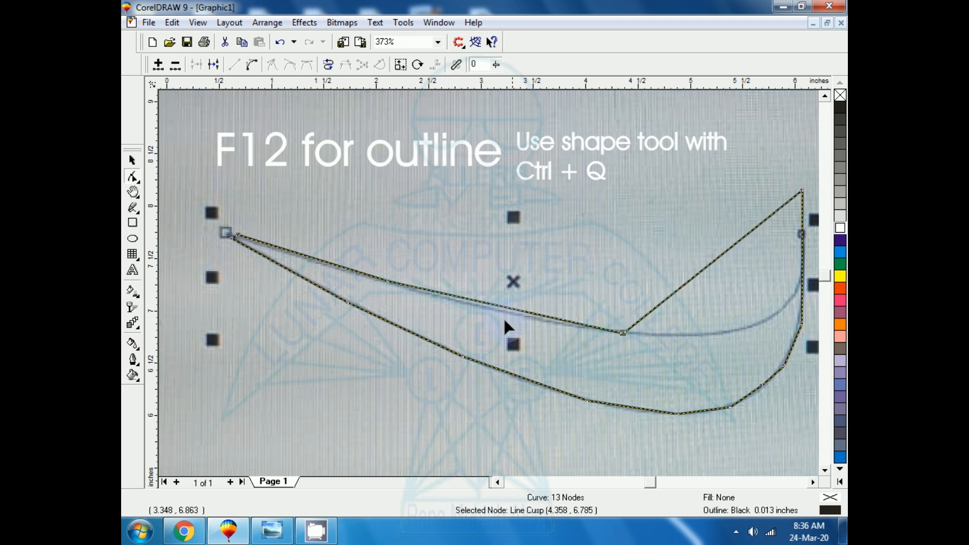
pyautogui.doubleClick(503, 308)
pyautogui.moveTo(503, 308); pyautogui.dragTo(503, 307)
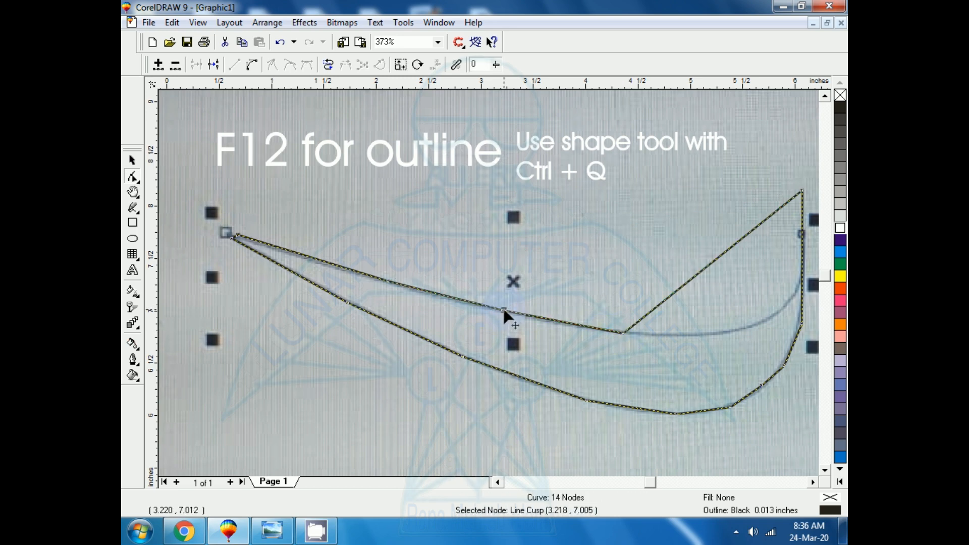
# - Add three nodes along the right stretch of the top edge and place them on the reference's upper curve up to the bend
pyautogui.doubleClick(708, 262)
pyautogui.moveTo(708, 261); pyautogui.dragTo(700, 332)
pyautogui.doubleClick(700, 332)
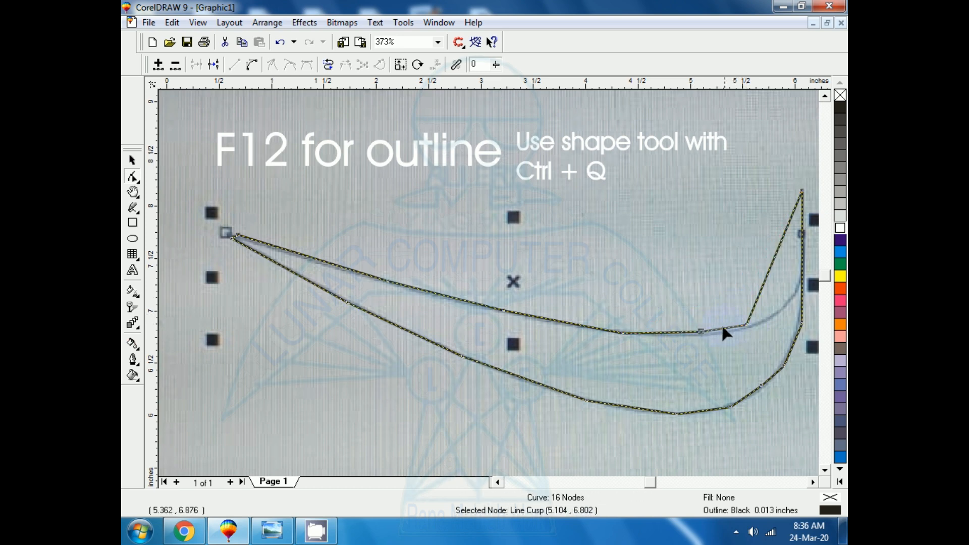
pyautogui.click(768, 272)
pyautogui.doubleClick(767, 268)
pyautogui.moveTo(767, 268); pyautogui.dragTo(797, 297)
# - Add a node in the middle of the upper curve's right bend and fine-tune the bend nodes onto the reference line
pyautogui.click(770, 310)
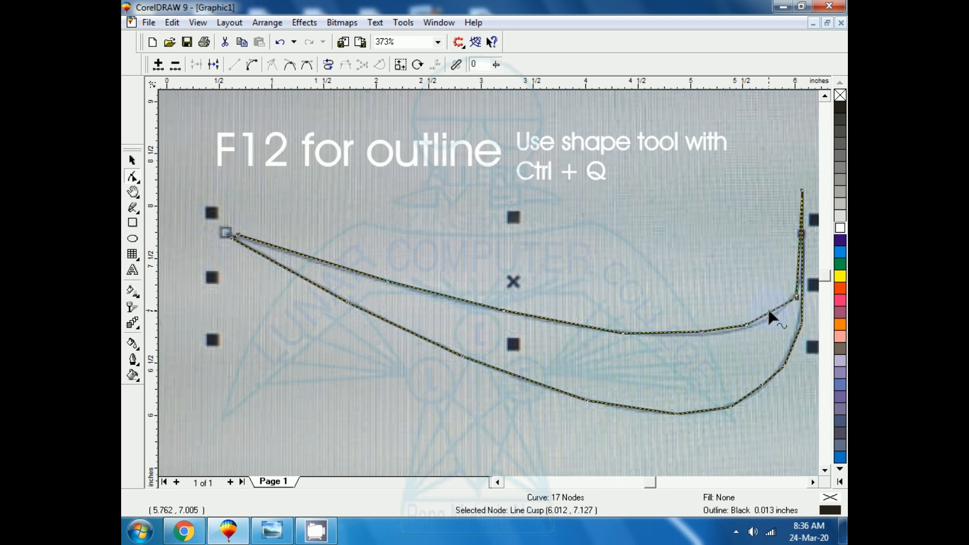
pyautogui.click(771, 312)
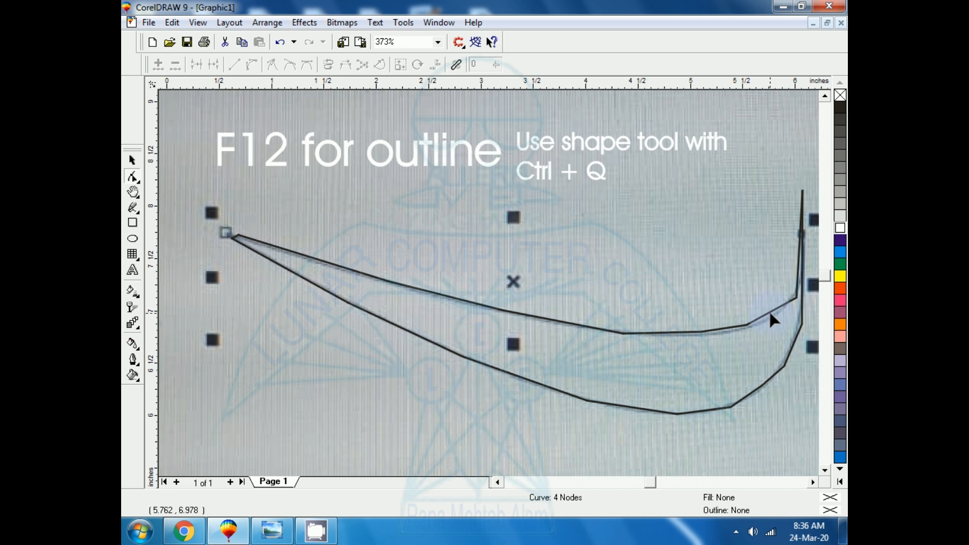
pyautogui.click(772, 318)
pyautogui.moveTo(772, 318); pyautogui.dragTo(745, 327)
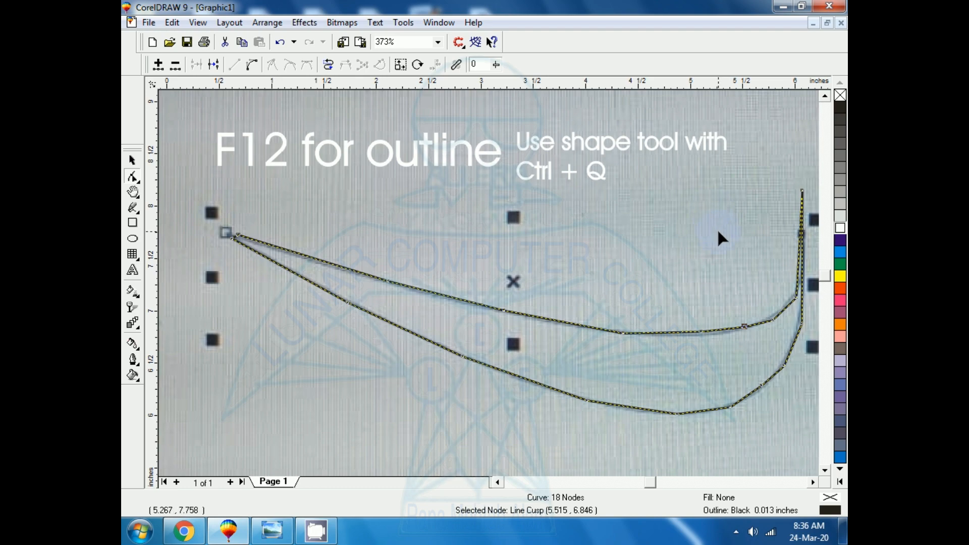
pyautogui.click(813, 482)
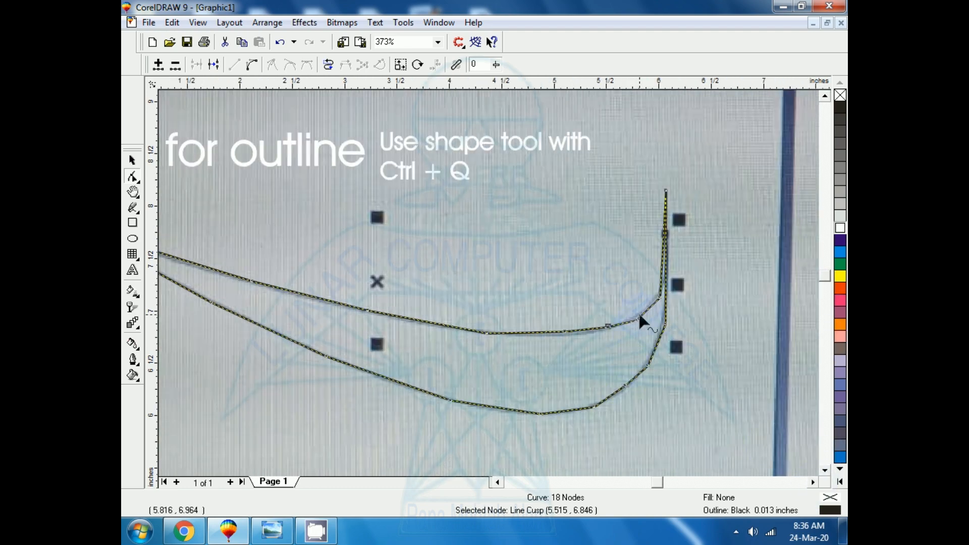
pyautogui.click(637, 319)
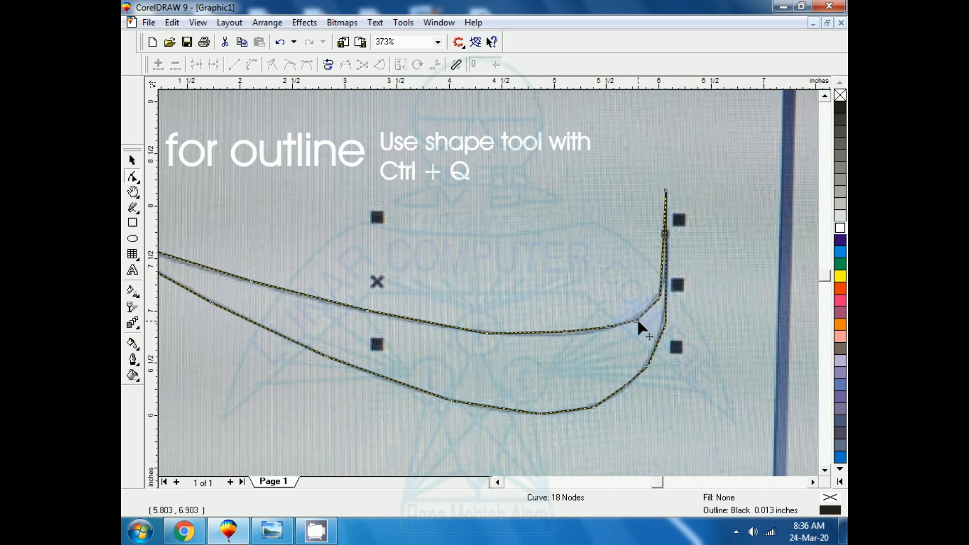
pyautogui.click(637, 319)
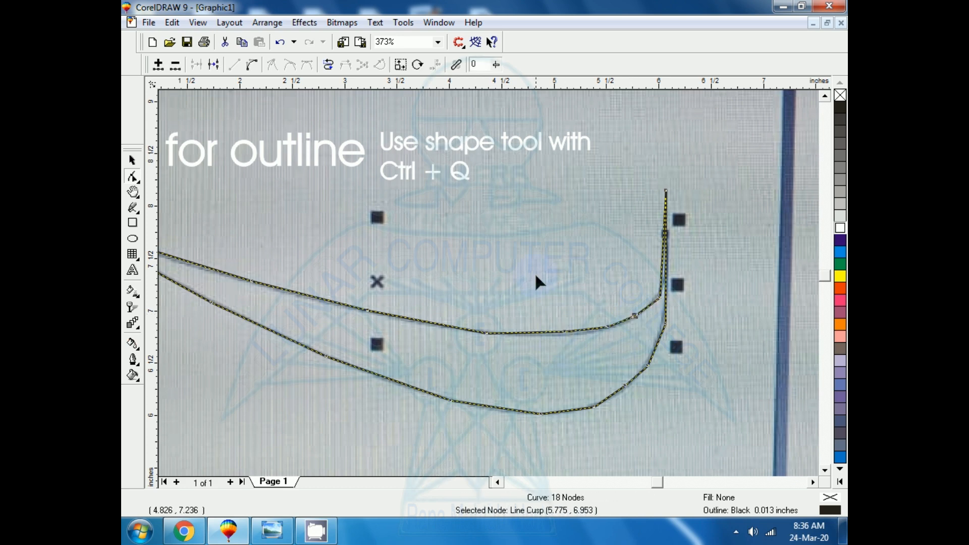
# - Move the upper-right corner node down to the reference shape's right tip
pyautogui.press('F2')
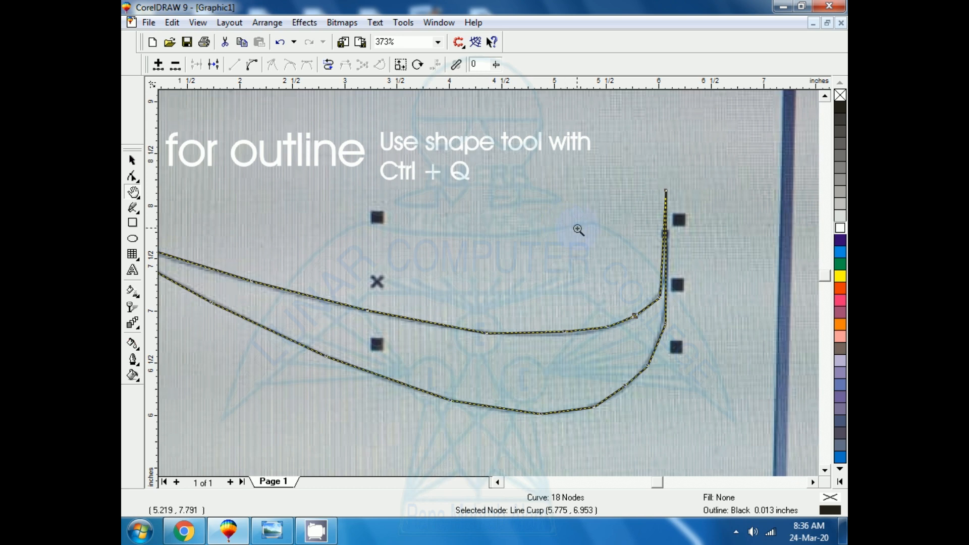
pyautogui.moveTo(609, 146); pyautogui.dragTo(701, 331)
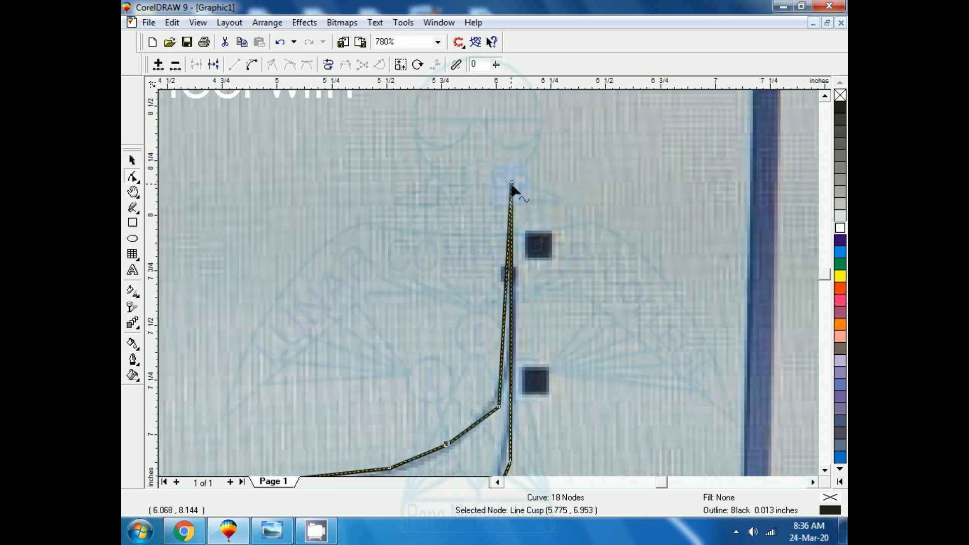
pyautogui.click(512, 271)
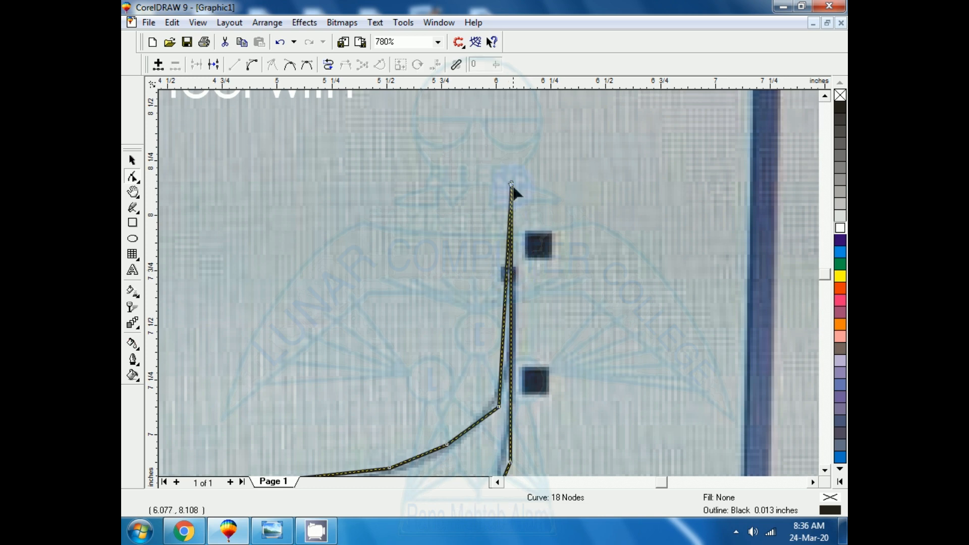
pyautogui.moveTo(512, 185); pyautogui.dragTo(513, 264)
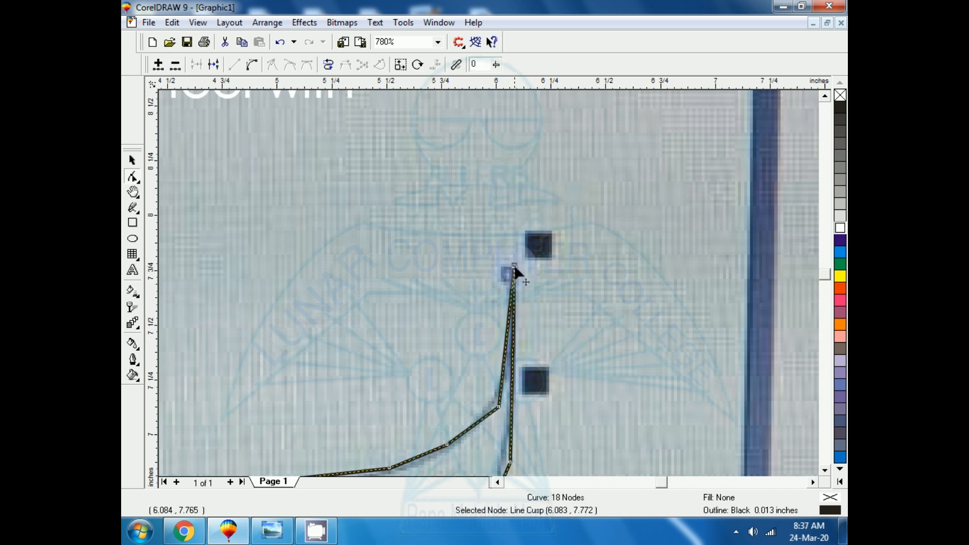
# - Shift the upper bend's last node slightly left and add a node between it and the right tip, placed on the reference line
pyautogui.click(499, 408)
pyautogui.moveTo(499, 407); pyautogui.dragTo(492, 406)
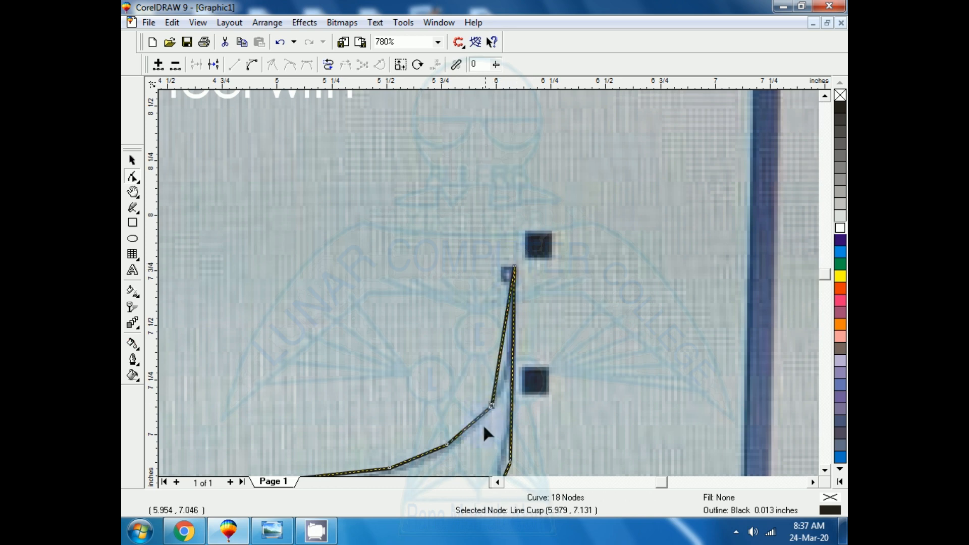
pyautogui.click(496, 359)
pyautogui.click(497, 361)
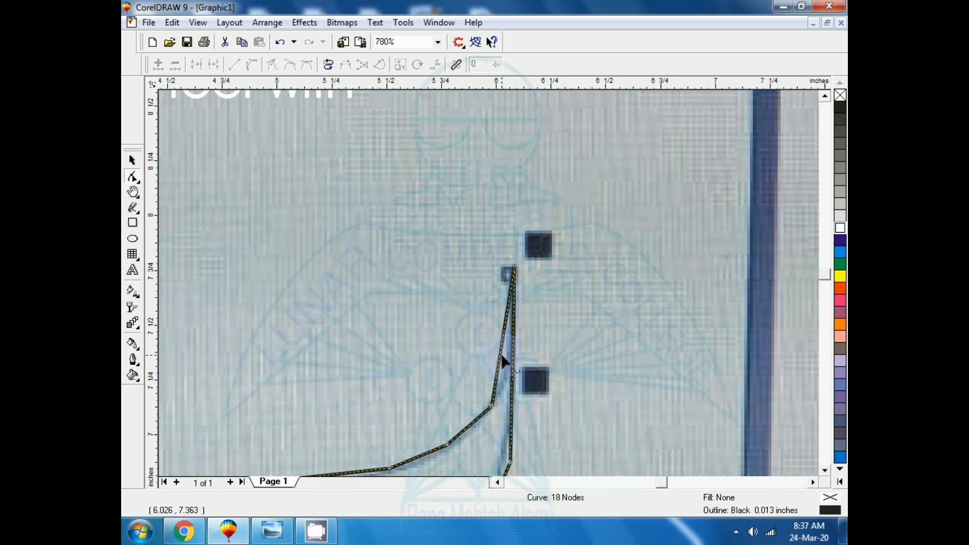
pyautogui.doubleClick(501, 349)
pyautogui.moveTo(501, 349); pyautogui.dragTo(510, 356)
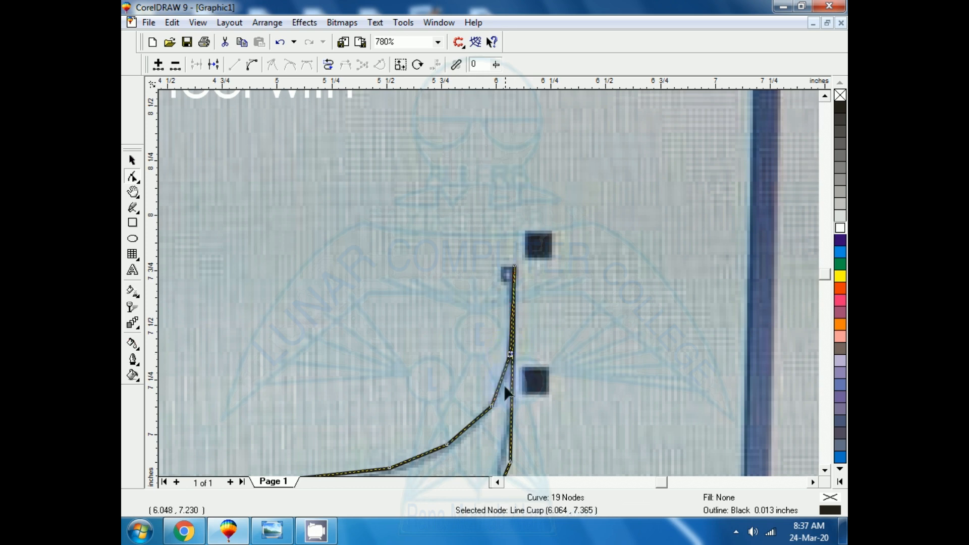
pyautogui.click(514, 271)
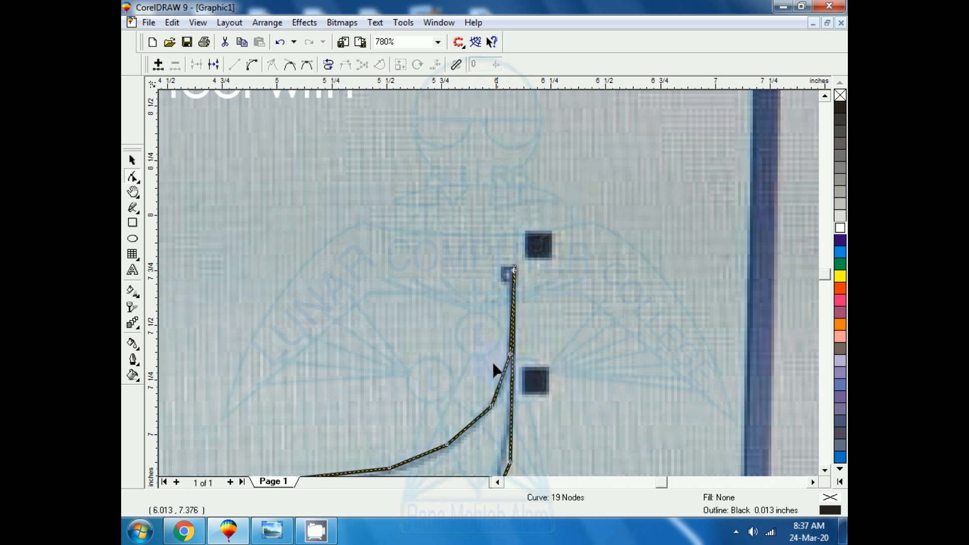
# - Shift the reference photo slightly right and down, and move the traced curve slightly right
pyautogui.click(133, 161)
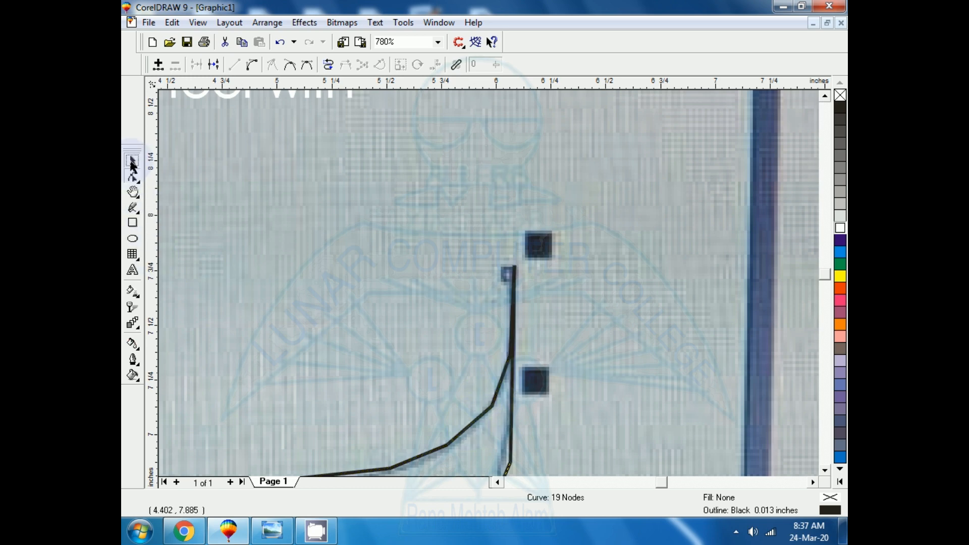
pyautogui.moveTo(328, 345); pyautogui.dragTo(335, 355)
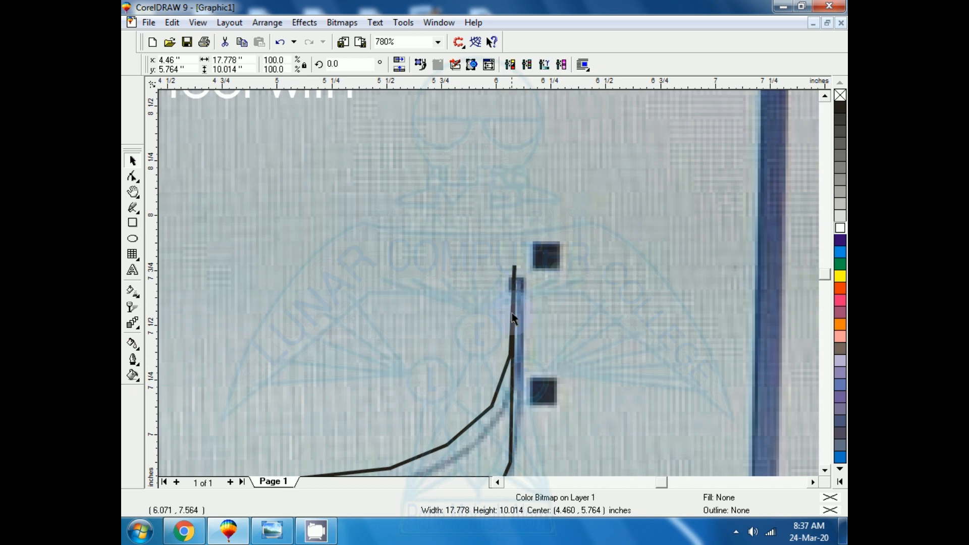
pyautogui.click(513, 326)
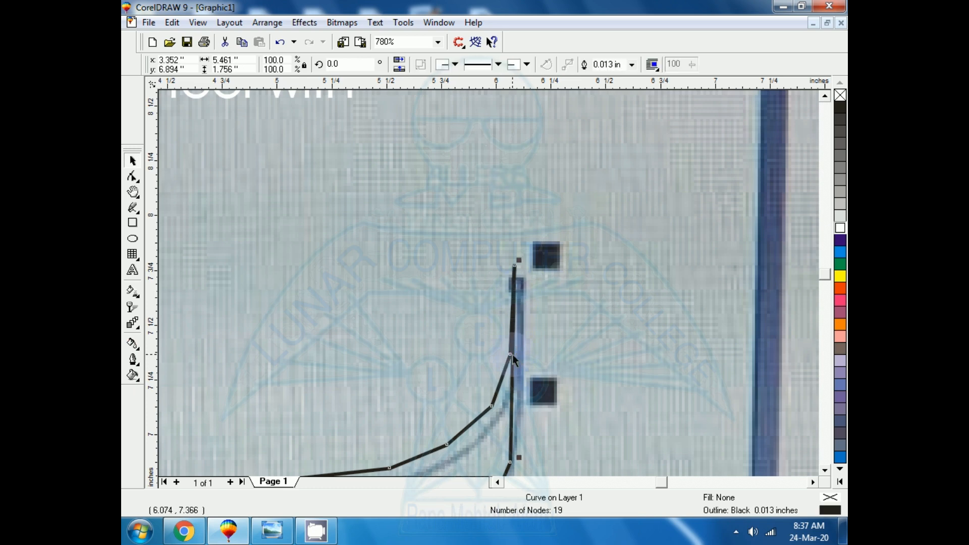
pyautogui.moveTo(512, 356); pyautogui.dragTo(523, 354)
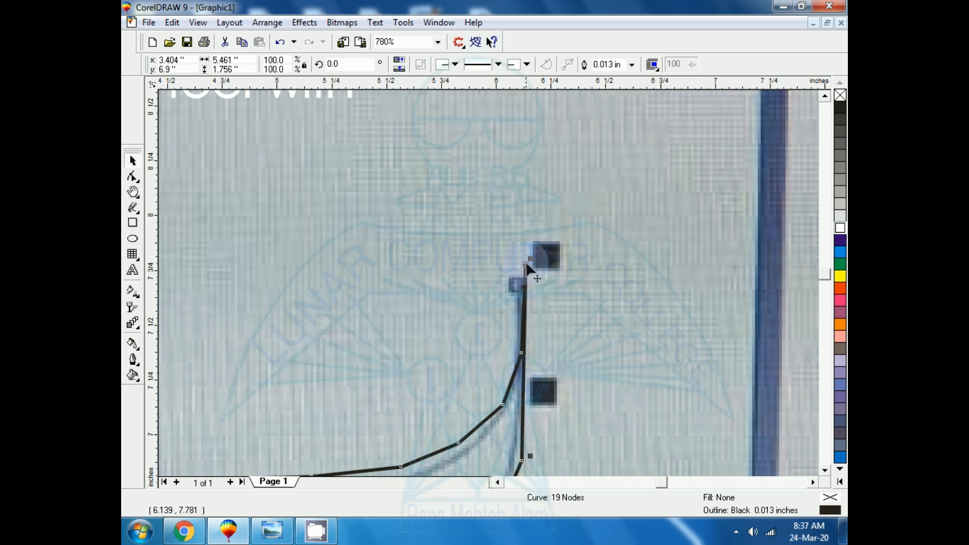
# - Reposition the right tip node and the inner node below it, and shift the whole curve down and right over the reference
pyautogui.moveTo(526, 264); pyautogui.dragTo(512, 265)
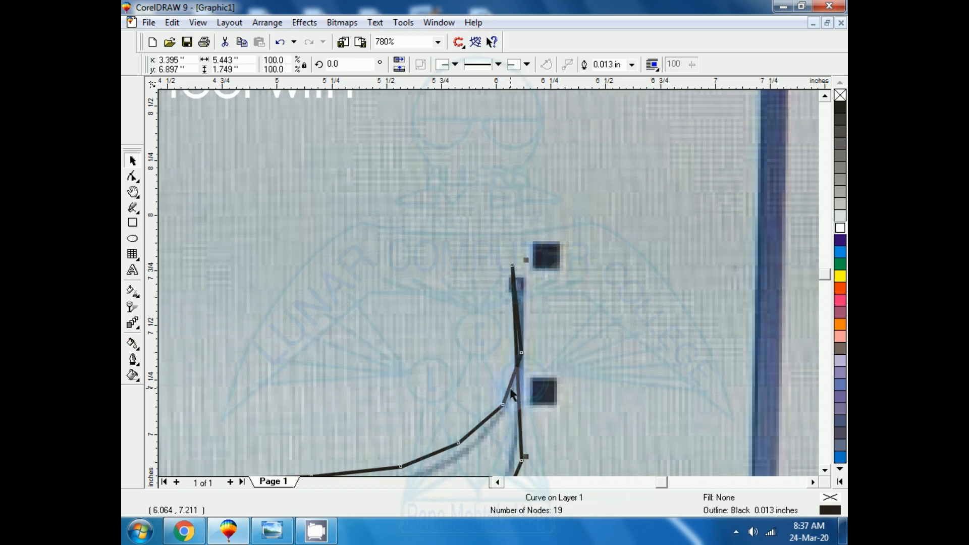
pyautogui.moveTo(520, 354); pyautogui.dragTo(498, 354)
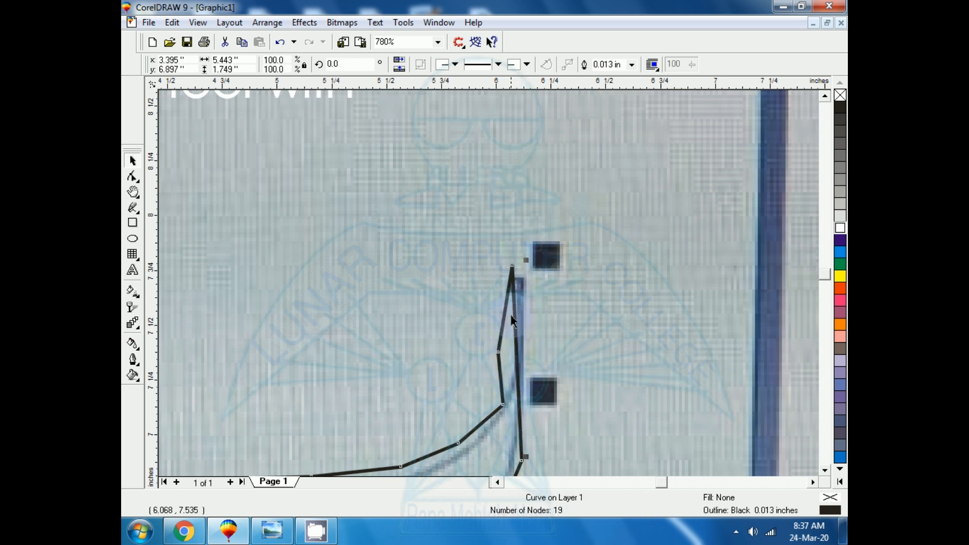
pyautogui.moveTo(514, 273); pyautogui.dragTo(524, 283)
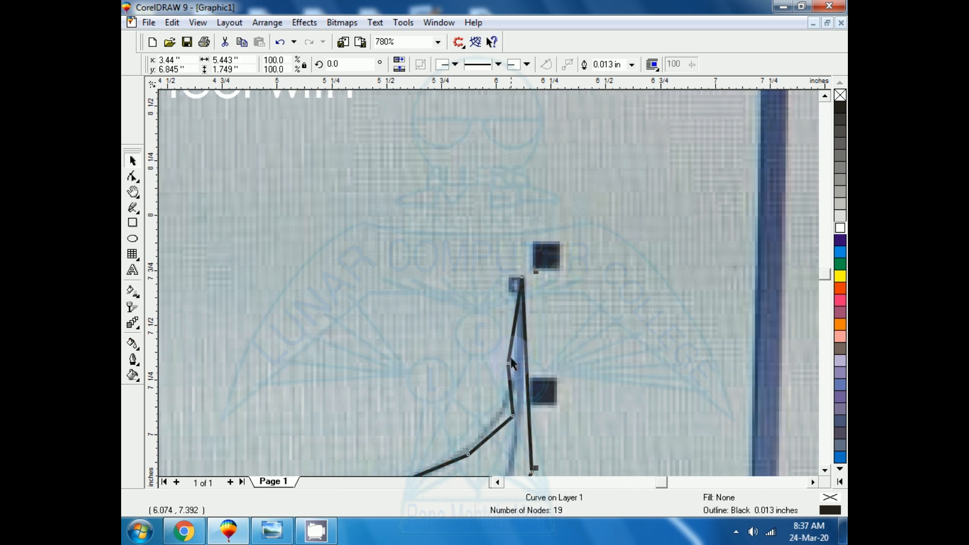
pyautogui.moveTo(506, 364); pyautogui.dragTo(515, 366)
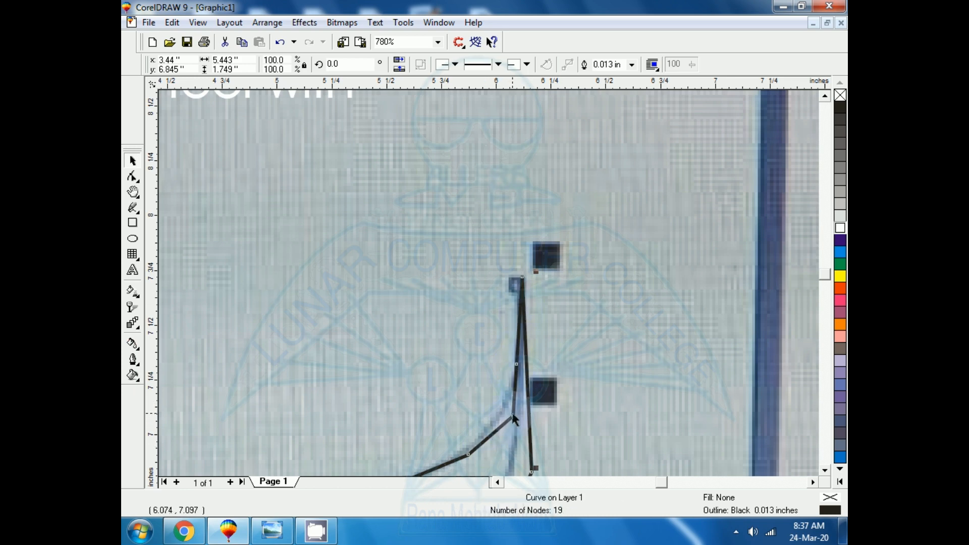
# - Undo a small leftward shift of the whole curve and move only the upper bend's inner node slightly left
pyautogui.moveTo(512, 414); pyautogui.dragTo(508, 423)
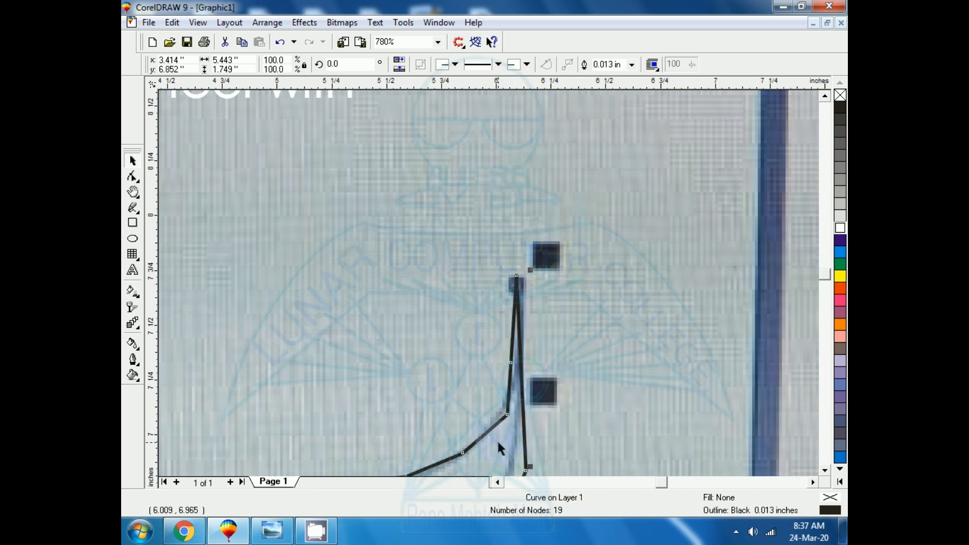
pyautogui.hotkey('ctrl', 'z')
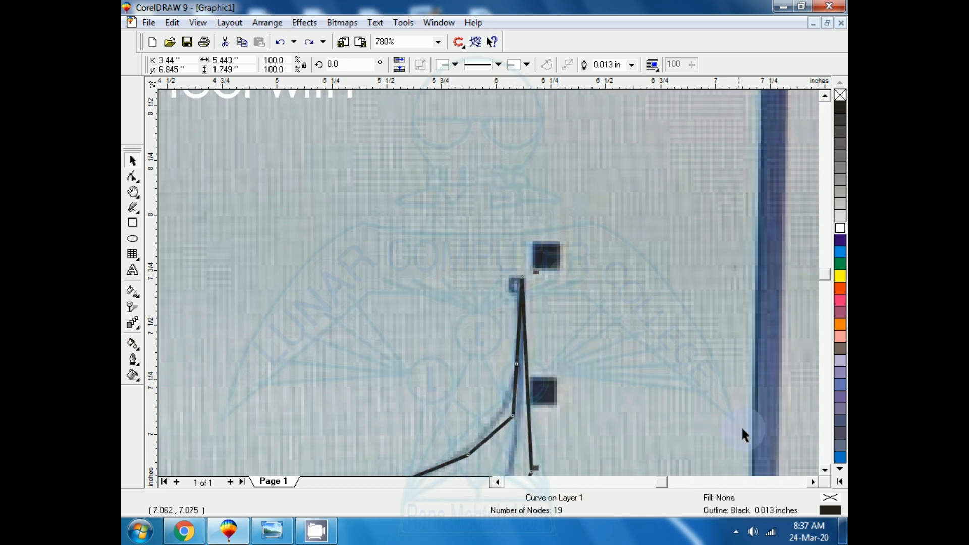
pyautogui.click(824, 470)
pyautogui.click(825, 470)
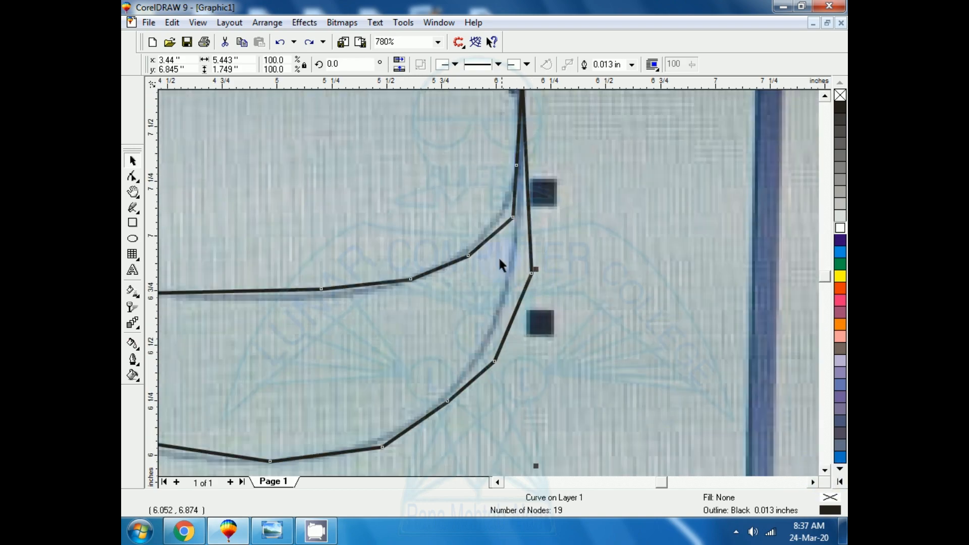
pyautogui.moveTo(513, 217); pyautogui.dragTo(506, 216)
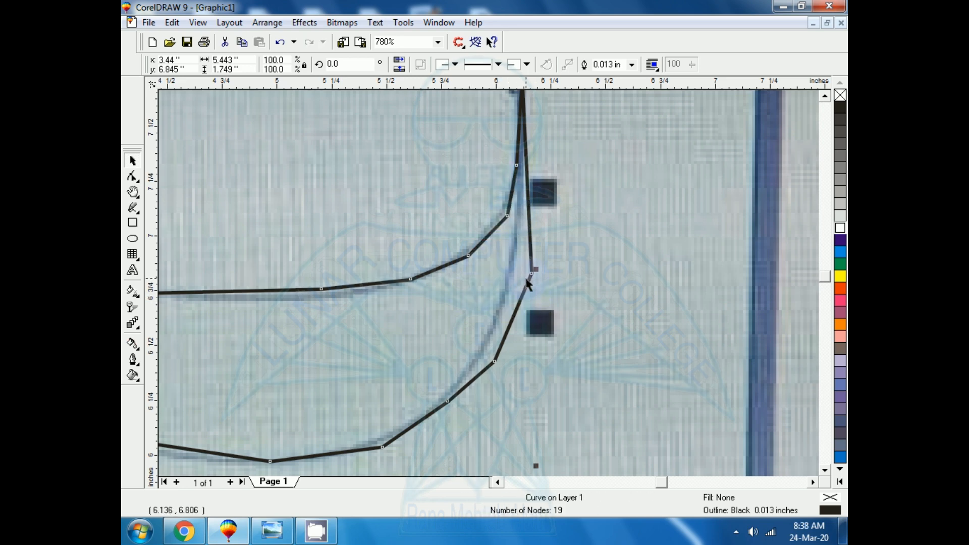
# - Delete the reference photo behind the traced curve
pyautogui.press('F3')
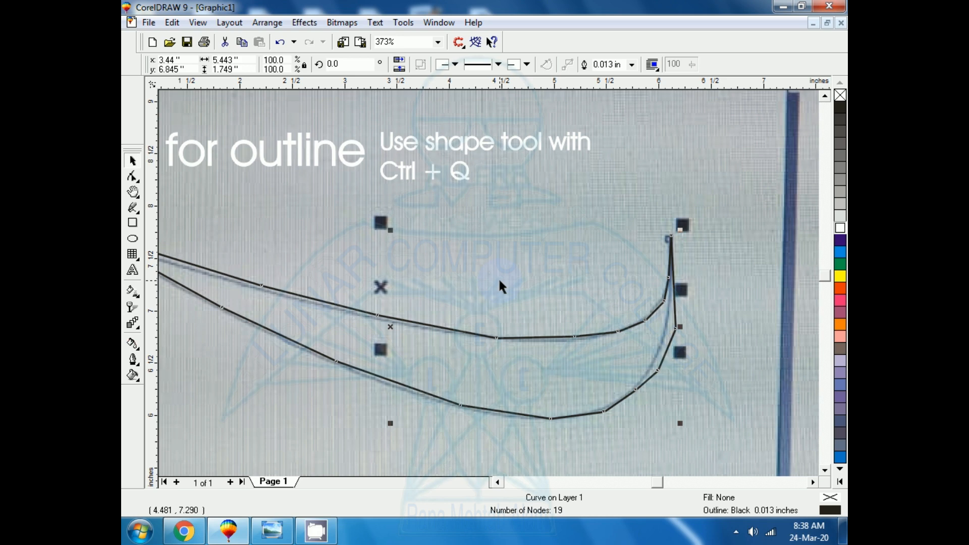
pyautogui.press('F3')
pyautogui.click(411, 383)
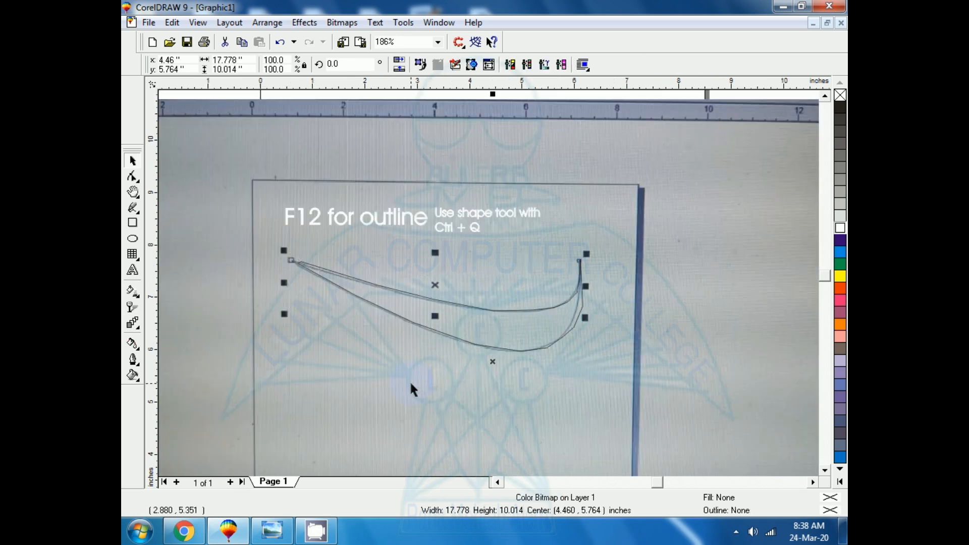
pyautogui.click(430, 387)
pyautogui.press('Delete')
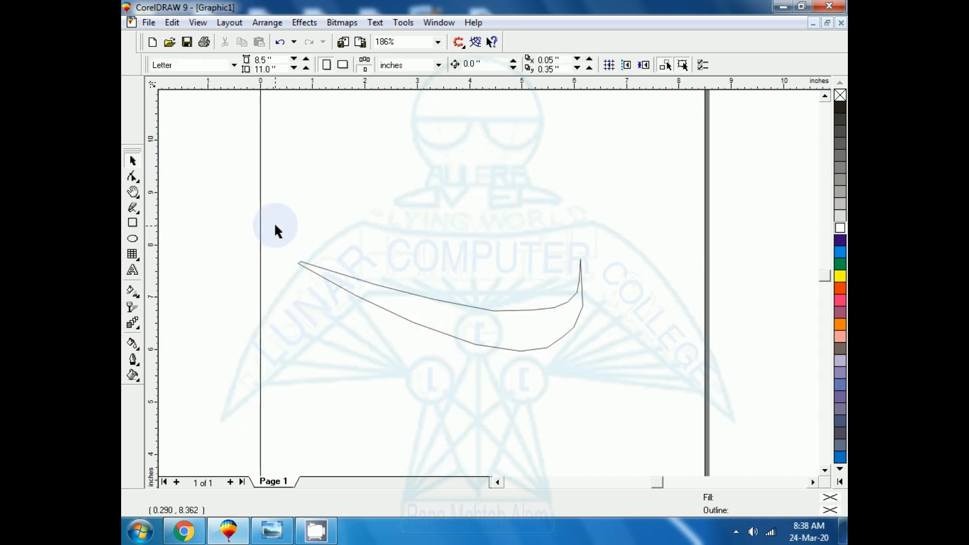
# - Move the upper node at the traced shape's left tip slightly up and outward to the left
pyautogui.click(377, 308)
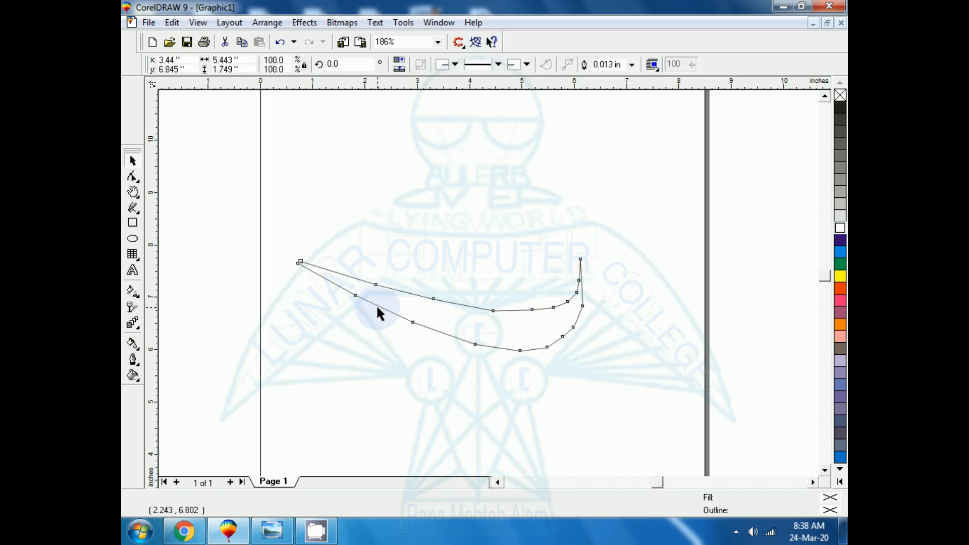
pyautogui.press('F2')
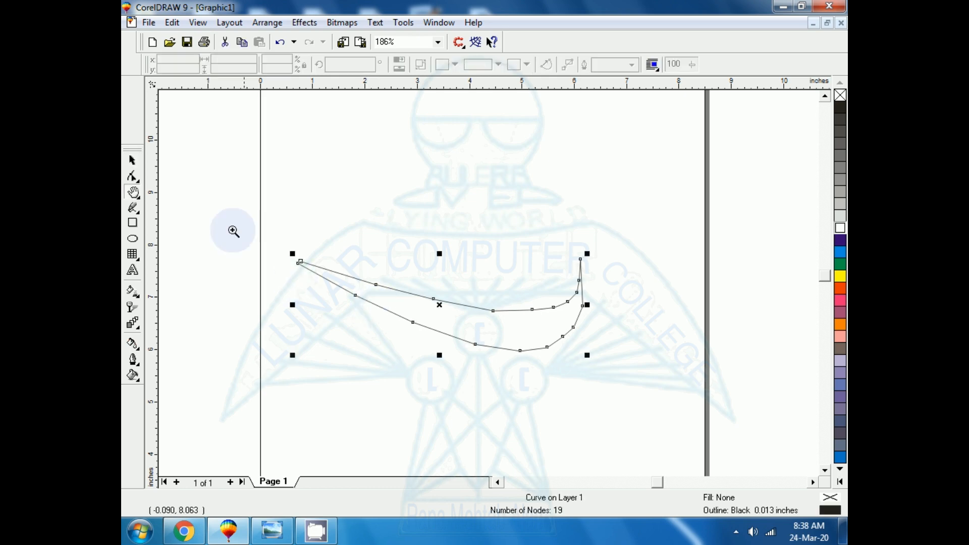
pyautogui.moveTo(264, 235); pyautogui.dragTo(379, 322)
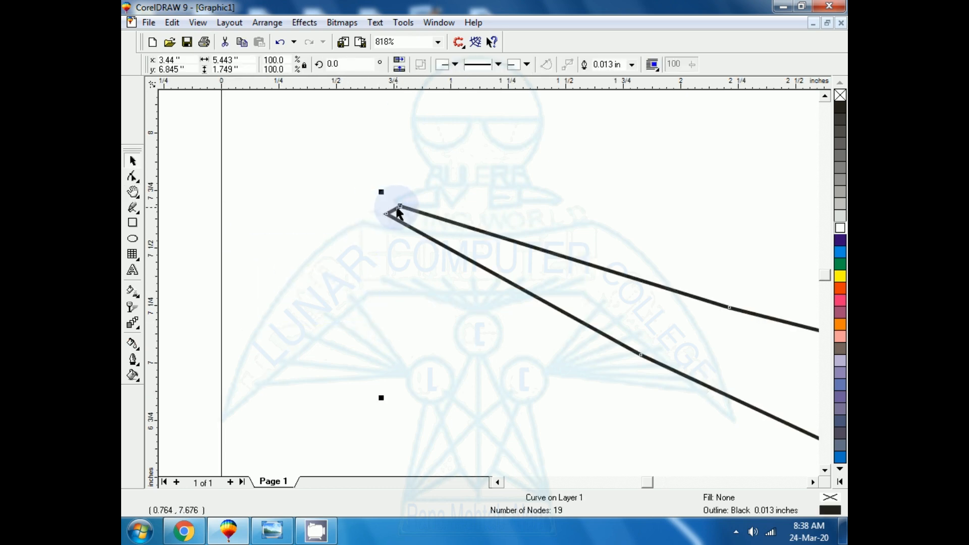
pyautogui.moveTo(397, 205); pyautogui.dragTo(378, 200)
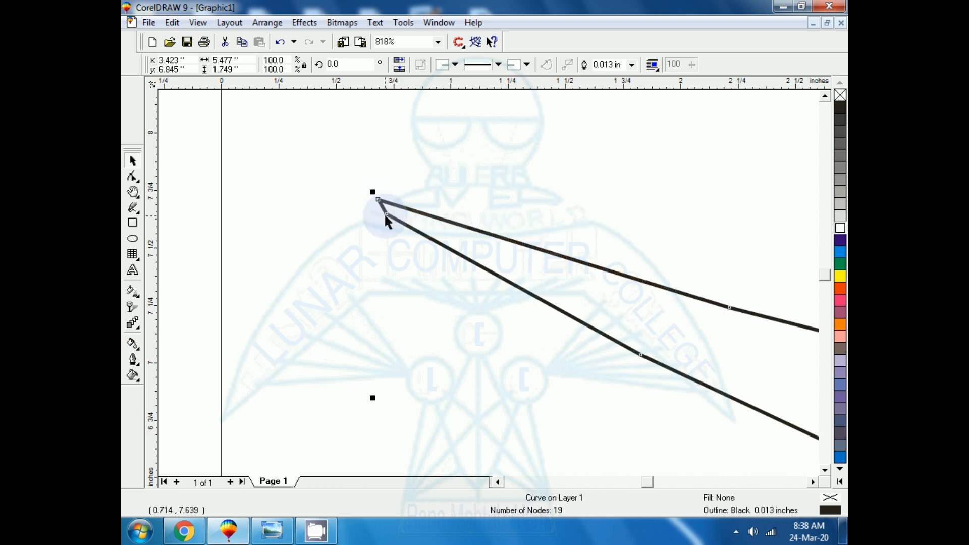
pyautogui.click(364, 191)
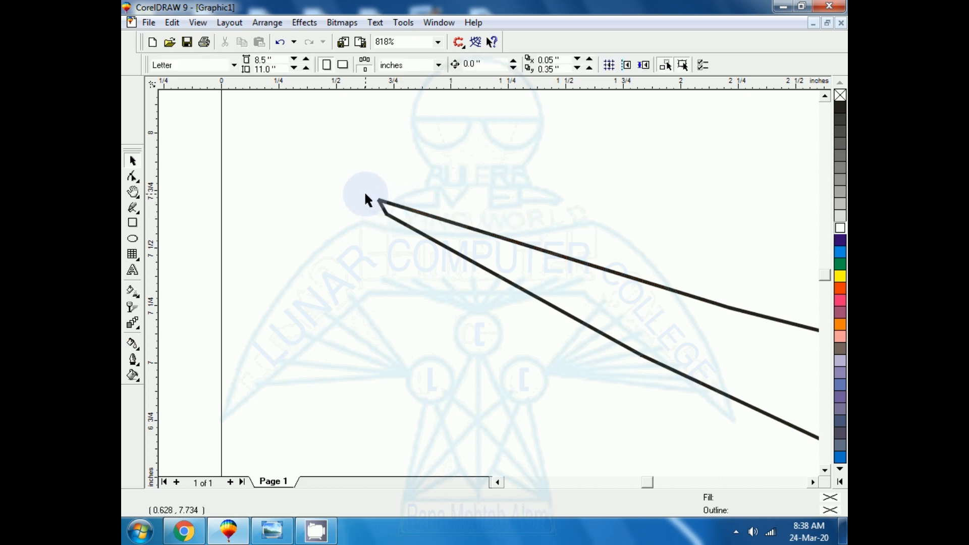
# - Move the lower node at the shape's left tip onto the upper tip node so the end closes to a point
pyautogui.click(387, 218)
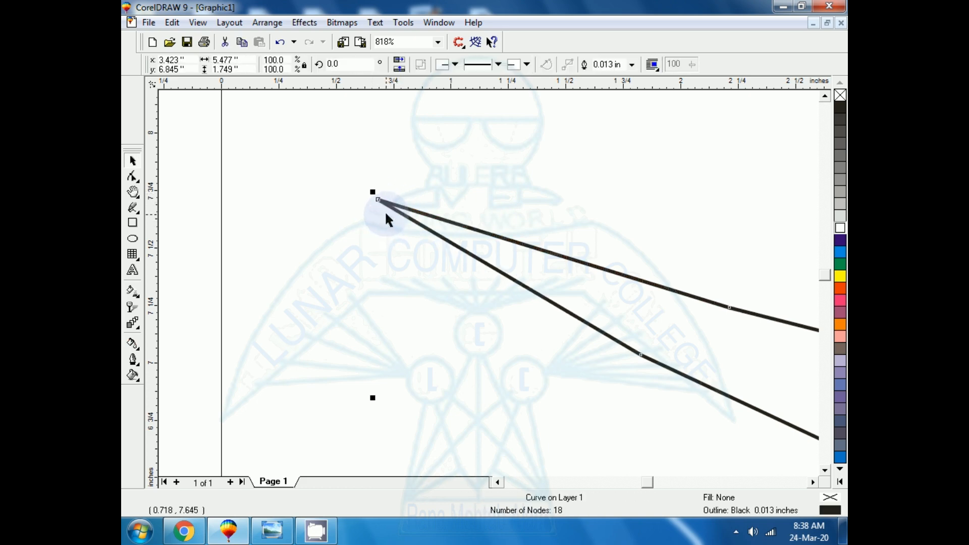
pyautogui.press('F2')
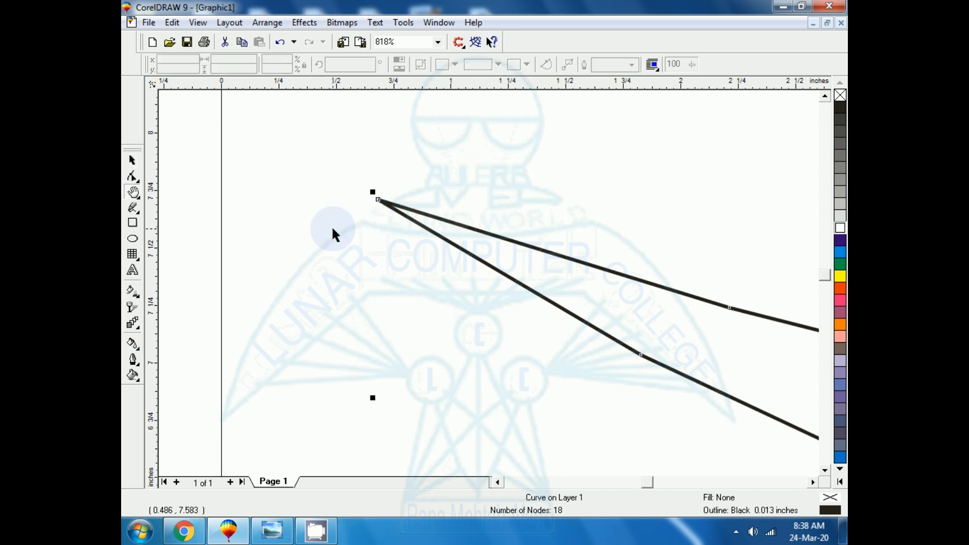
pyautogui.click(133, 160)
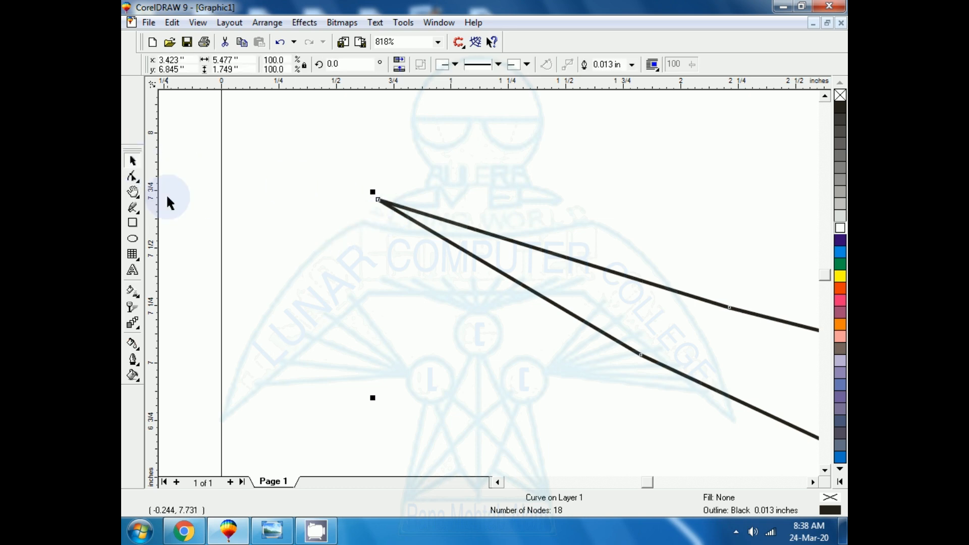
pyautogui.click(166, 199)
pyautogui.click(570, 318)
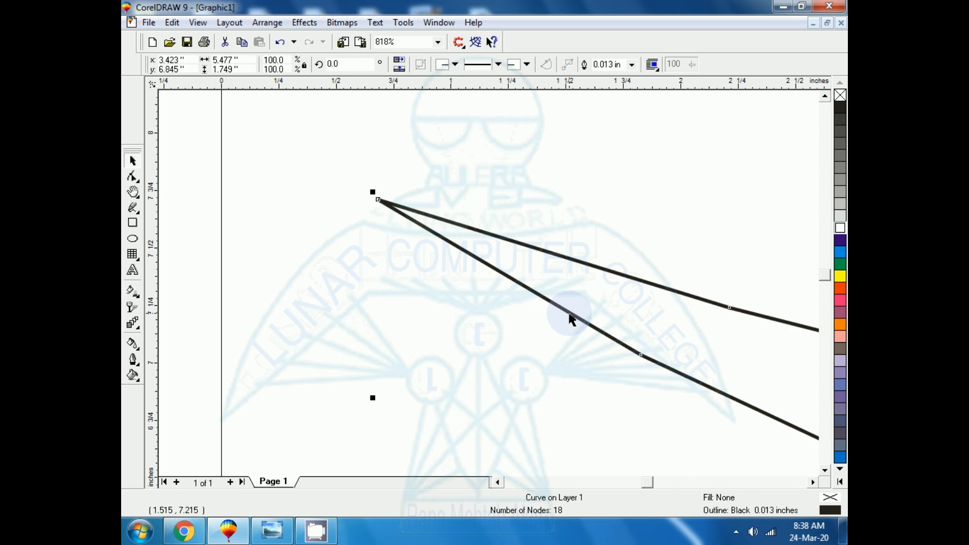
pyautogui.click(640, 355)
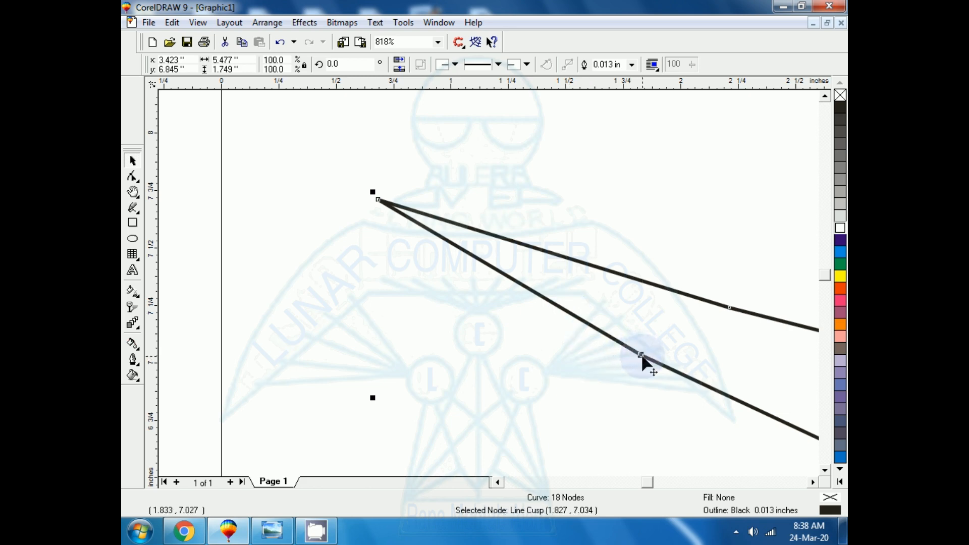
pyautogui.moveTo(642, 356); pyautogui.dragTo(644, 354)
pyautogui.press('F3')
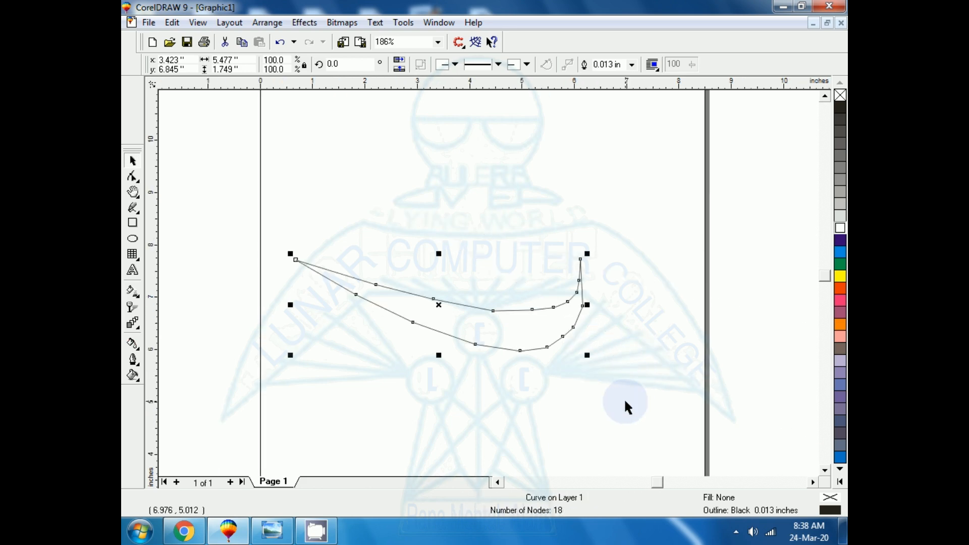
pyautogui.click(624, 402)
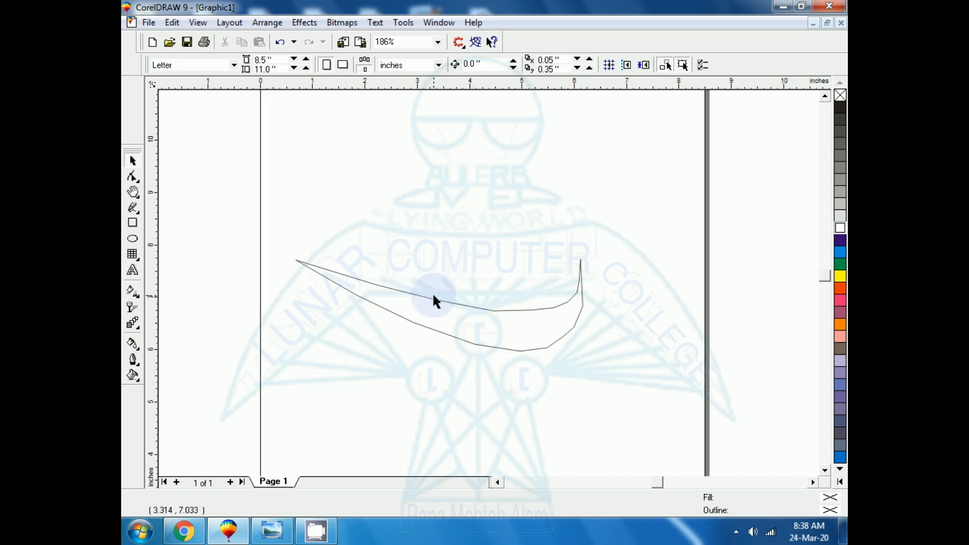
# - Delete the three nodes along the lowest part of the outer edge, where it starts bending up toward the right tip
pyautogui.click(534, 350)
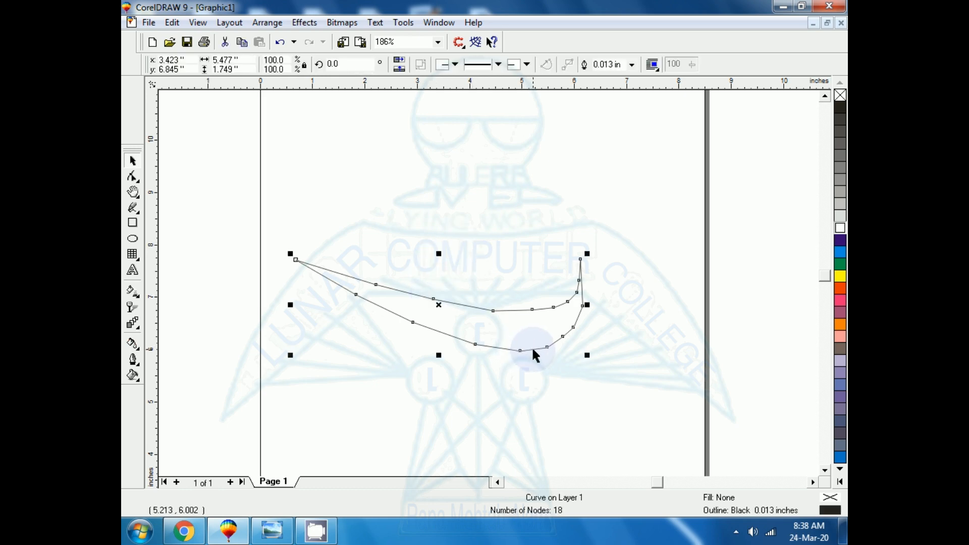
pyautogui.hotkey('shift', 'F2')
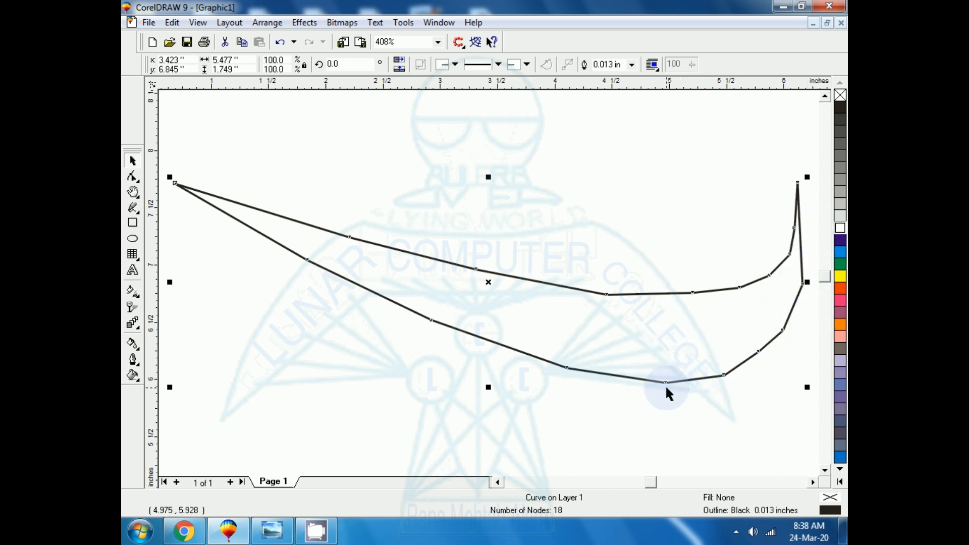
pyautogui.press('h')
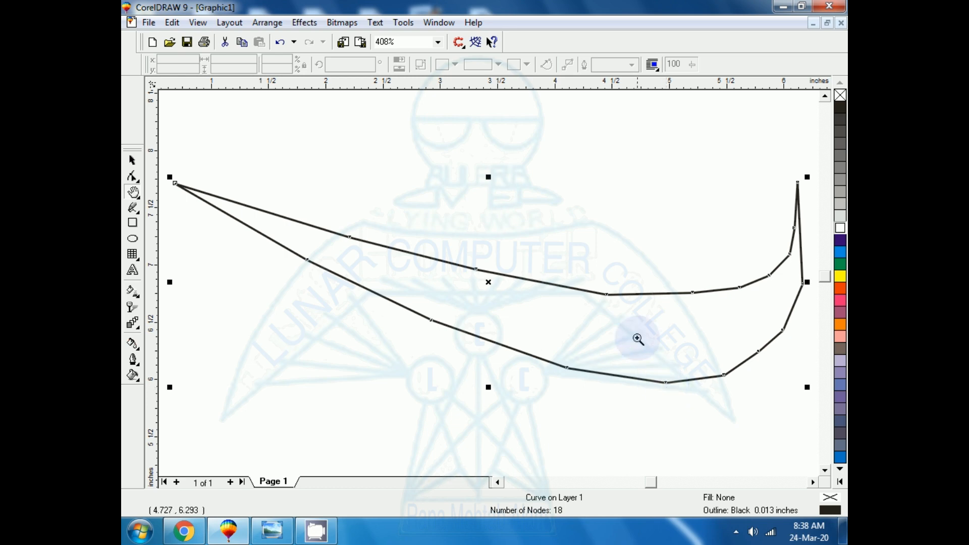
pyautogui.moveTo(642, 326); pyautogui.dragTo(828, 388)
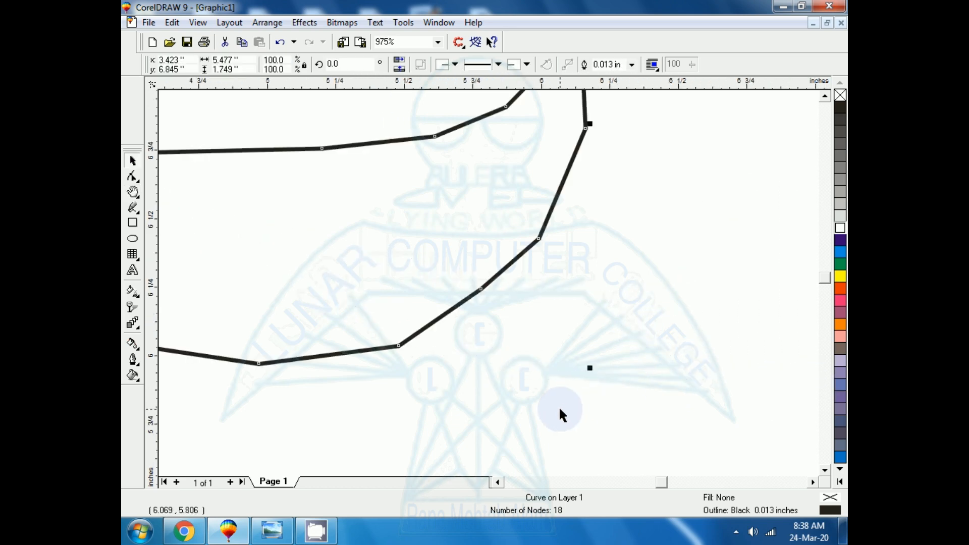
pyautogui.click(133, 178)
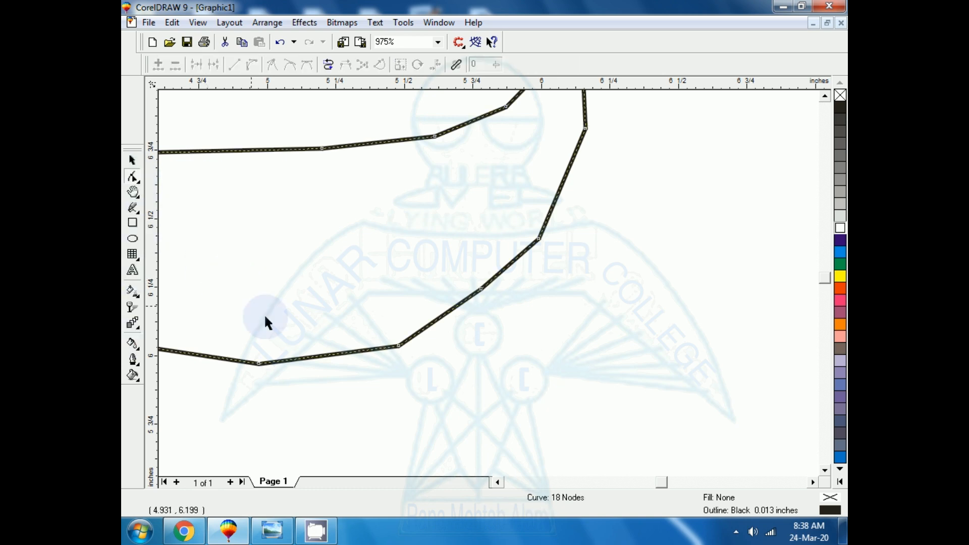
pyautogui.moveTo(432, 401); pyautogui.dragTo(534, 410)
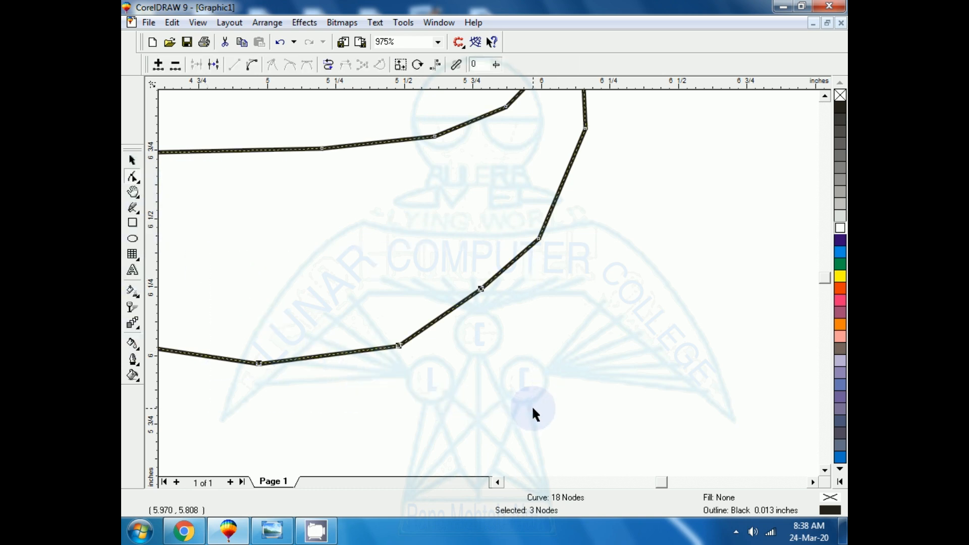
pyautogui.press('Delete')
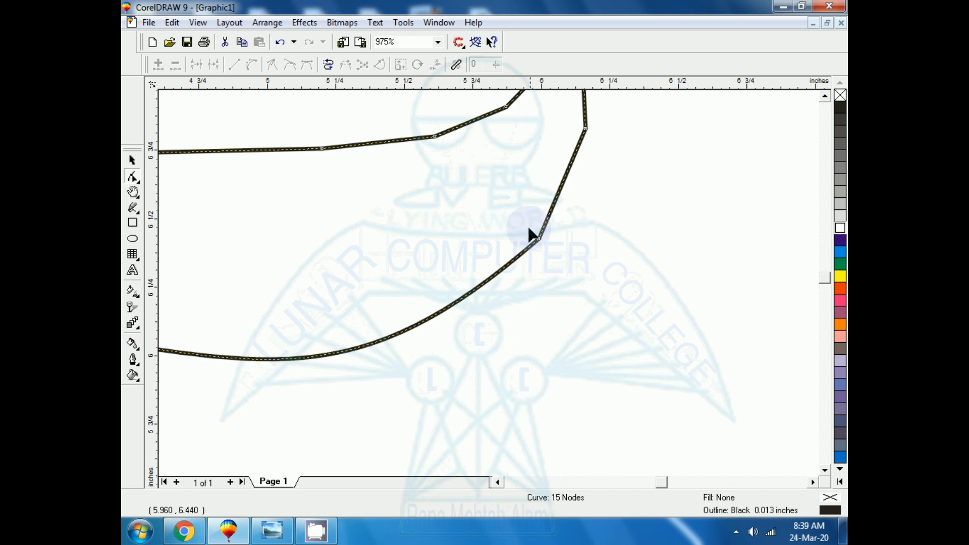
# - Delete the two remaining corner nodes on the outer edge of the right bend, below the right tip
pyautogui.moveTo(549, 108); pyautogui.dragTo(591, 268)
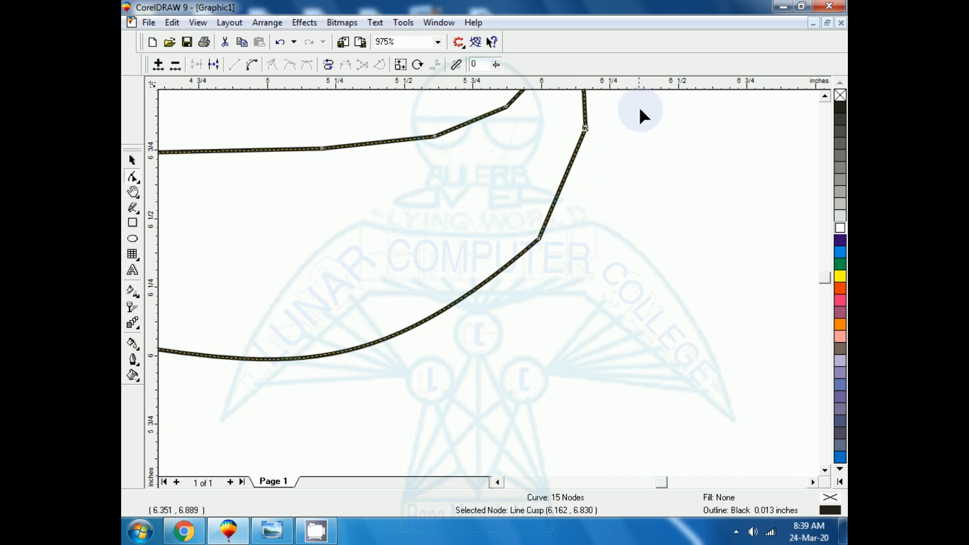
pyautogui.moveTo(639, 107); pyautogui.dragTo(518, 270)
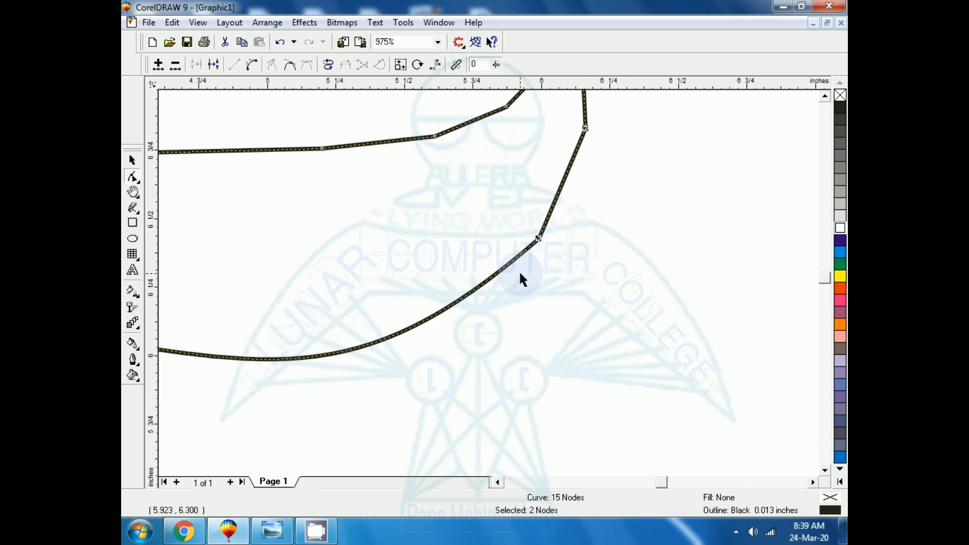
pyautogui.press('Delete')
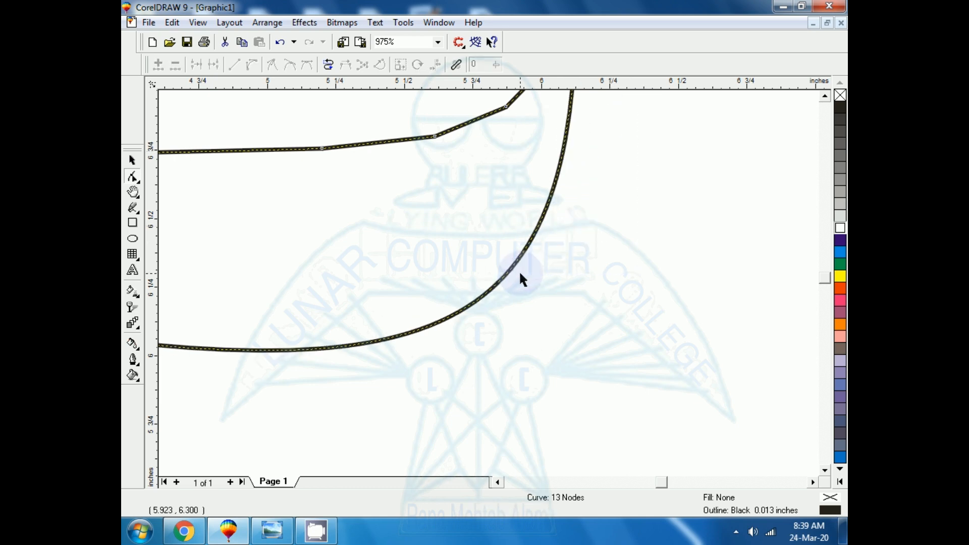
# - Delete the three nodes on the inner edge just below the right tip to smooth the upper bend
pyautogui.click(824, 96)
pyautogui.click(824, 96)
pyautogui.click(825, 96)
pyautogui.click(825, 96)
pyautogui.click(825, 96)
pyautogui.click(825, 96)
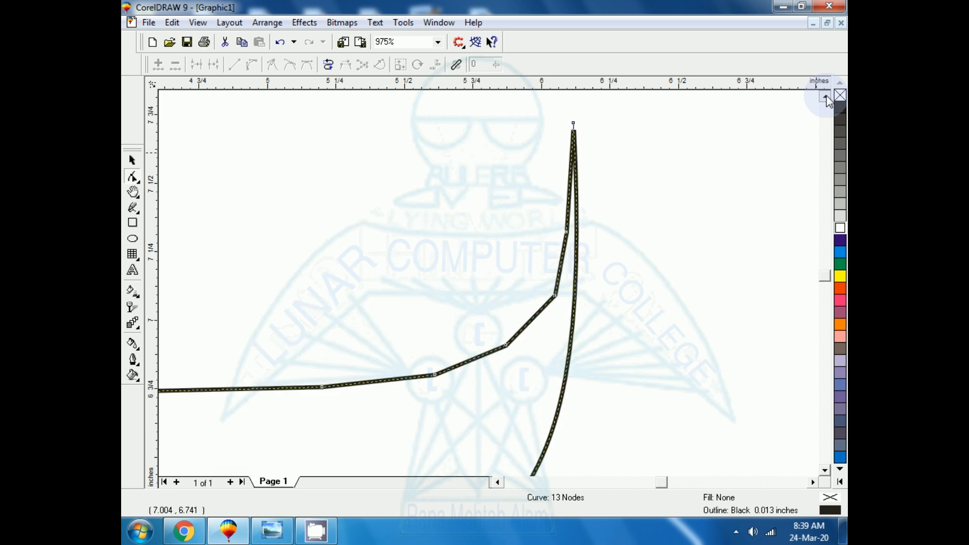
pyautogui.click(824, 96)
pyautogui.moveTo(489, 191); pyautogui.dragTo(570, 404)
pyautogui.press('Delete')
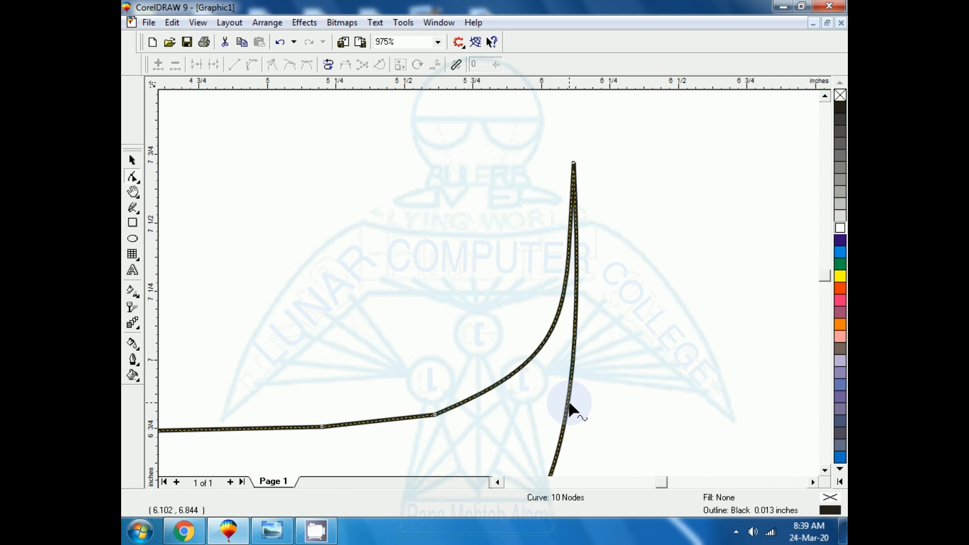
# - Delete the two nodes at the start of the inner edge's right bend
pyautogui.click(366, 423)
pyautogui.moveTo(273, 324); pyautogui.dragTo(483, 459)
pyautogui.press('Delete')
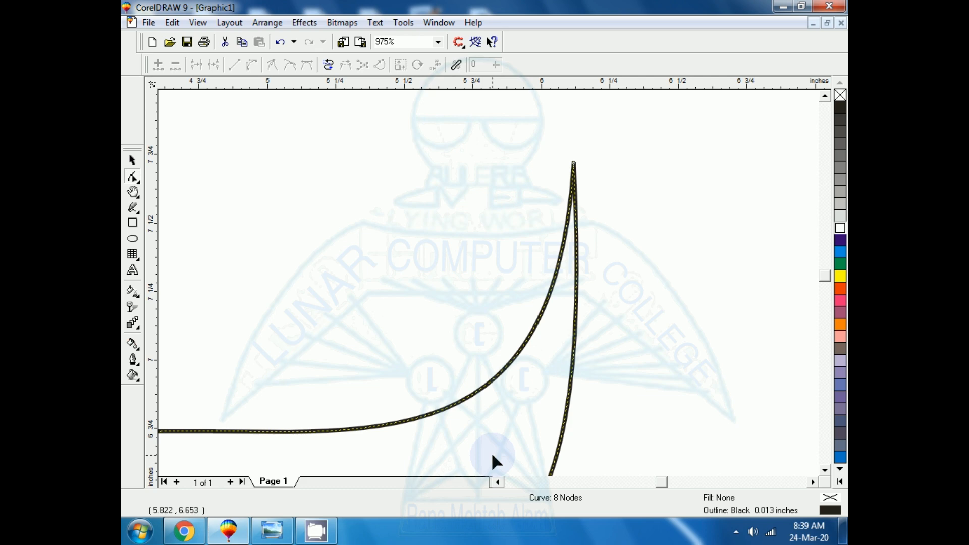
# - Delete the two nodes in the middle of the shape's lower edge
pyautogui.click(824, 471)
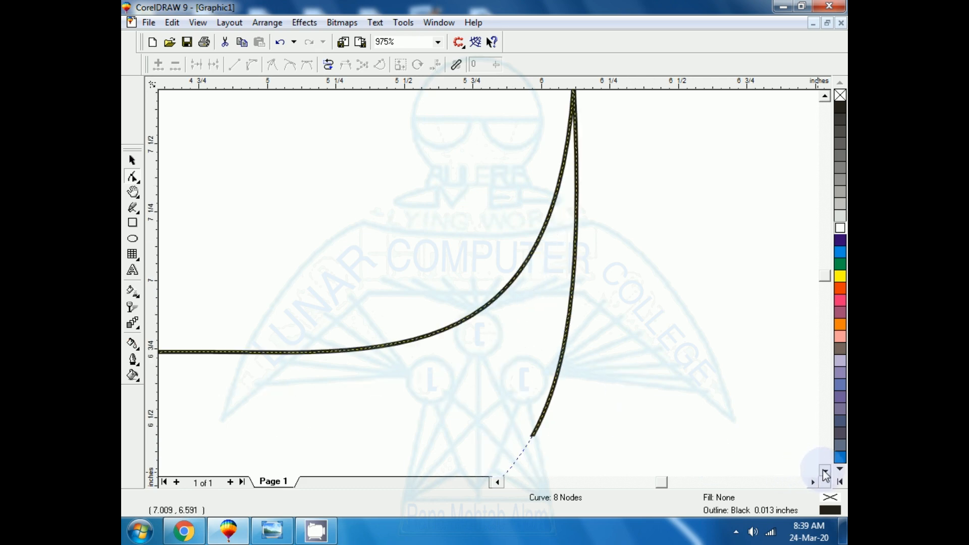
pyautogui.press('F4')
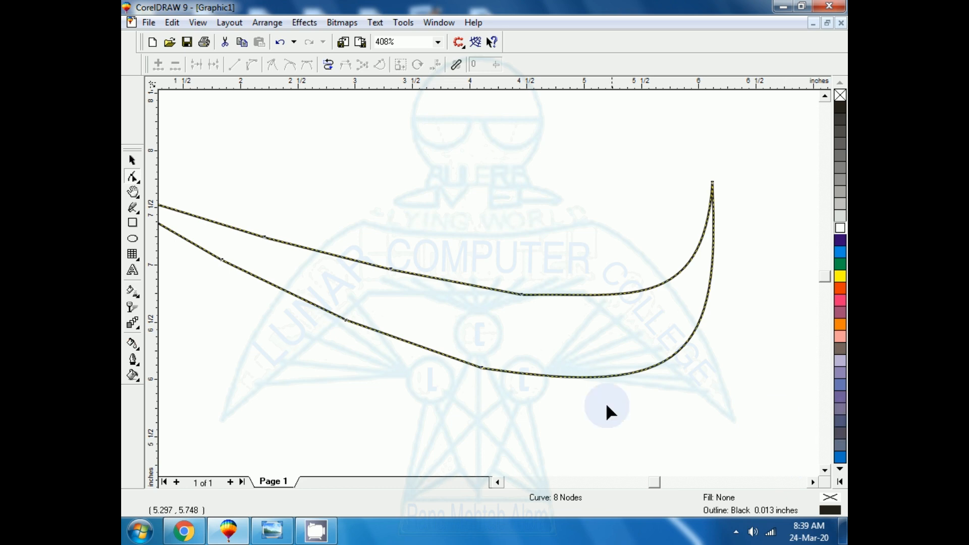
pyautogui.moveTo(319, 283); pyautogui.dragTo(531, 407)
pyautogui.click(435, 387)
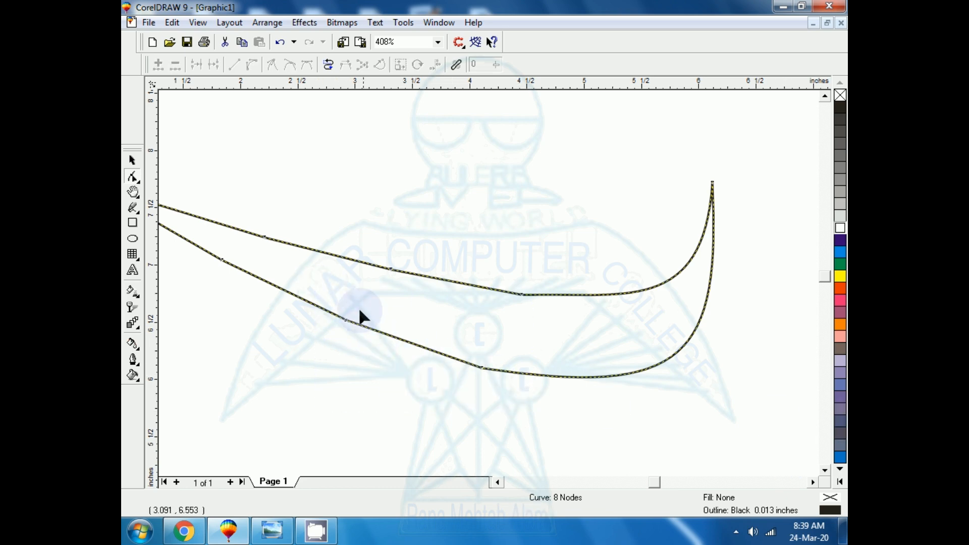
pyautogui.moveTo(335, 292); pyautogui.dragTo(501, 407)
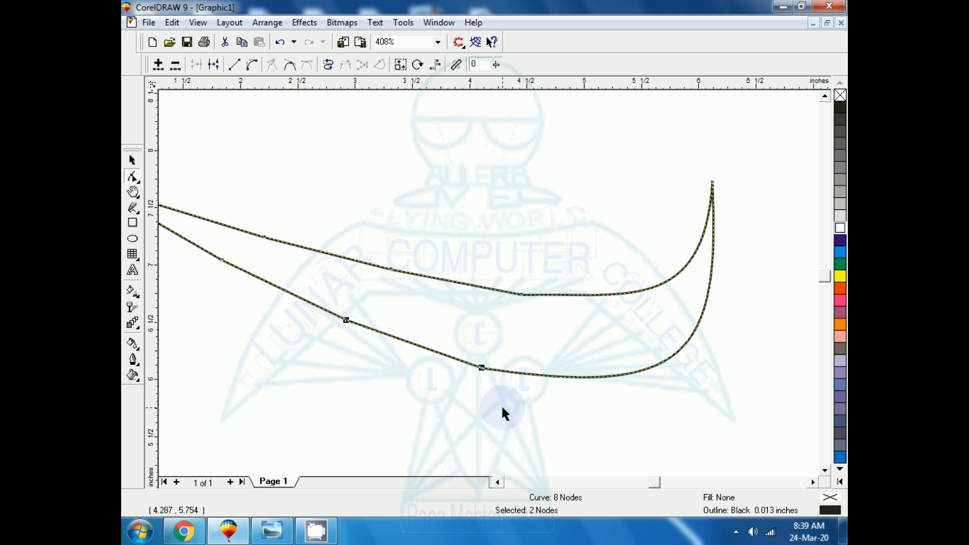
pyautogui.press('Delete')
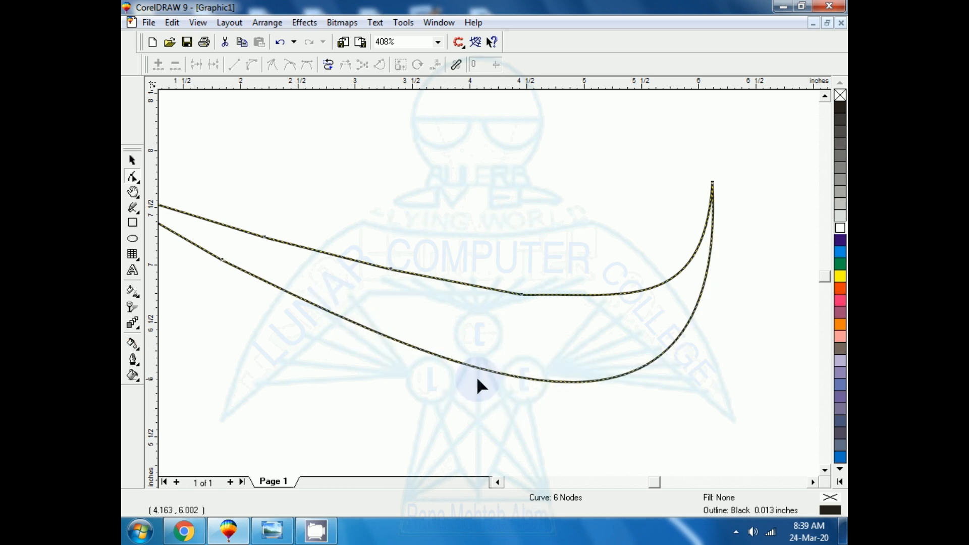
# - Delete the two nodes in the middle of the shape's upper edge
pyautogui.moveTo(334, 217); pyautogui.dragTo(598, 314)
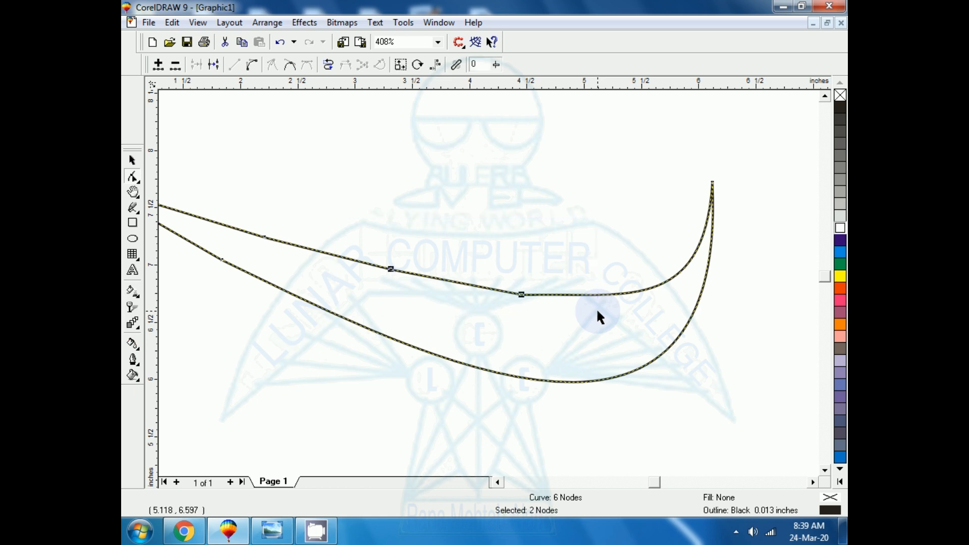
pyautogui.press('Delete')
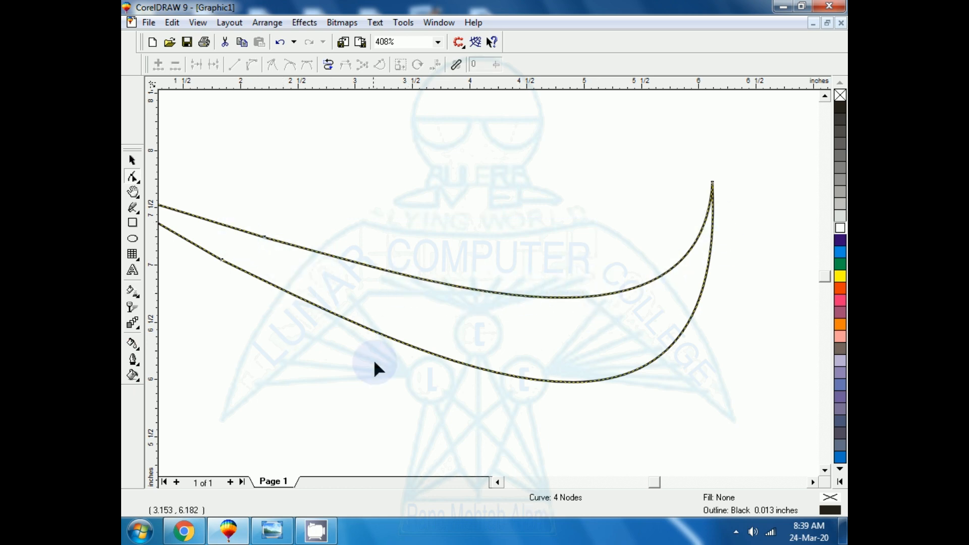
pyautogui.click(497, 482)
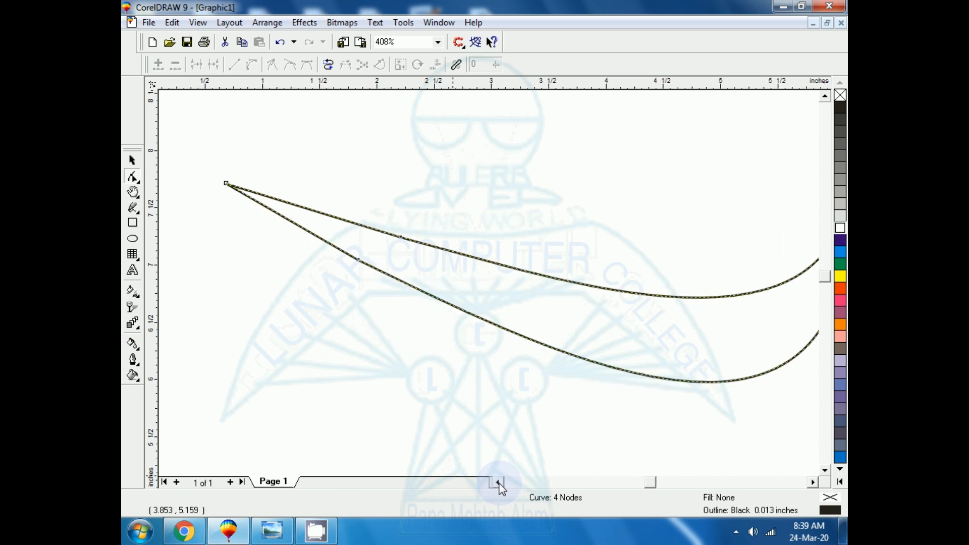
pyautogui.click(498, 483)
pyautogui.press('F3')
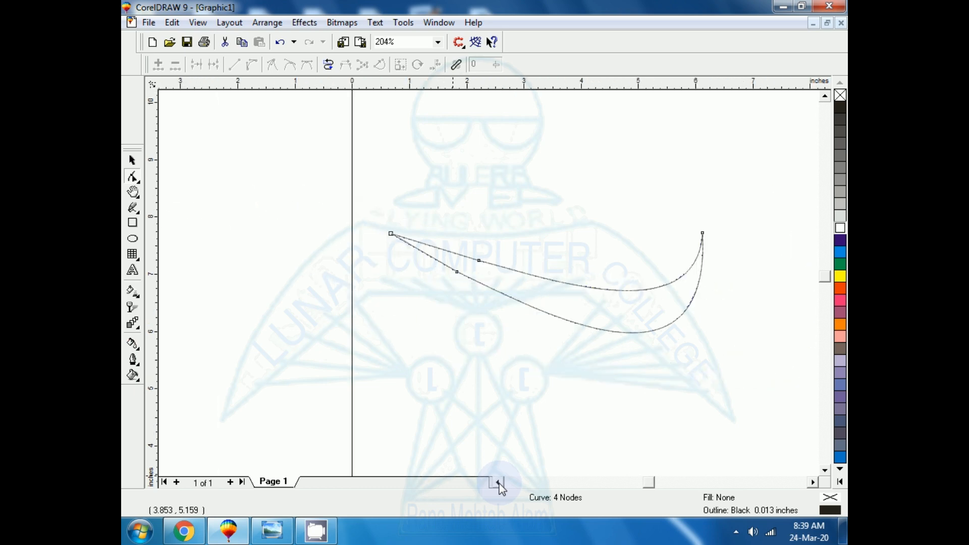
# - Move the whole smoothed curve up and slightly right on the page, to about x 3.76, y 8.10 inches
pyautogui.click(131, 161)
pyautogui.click(525, 317)
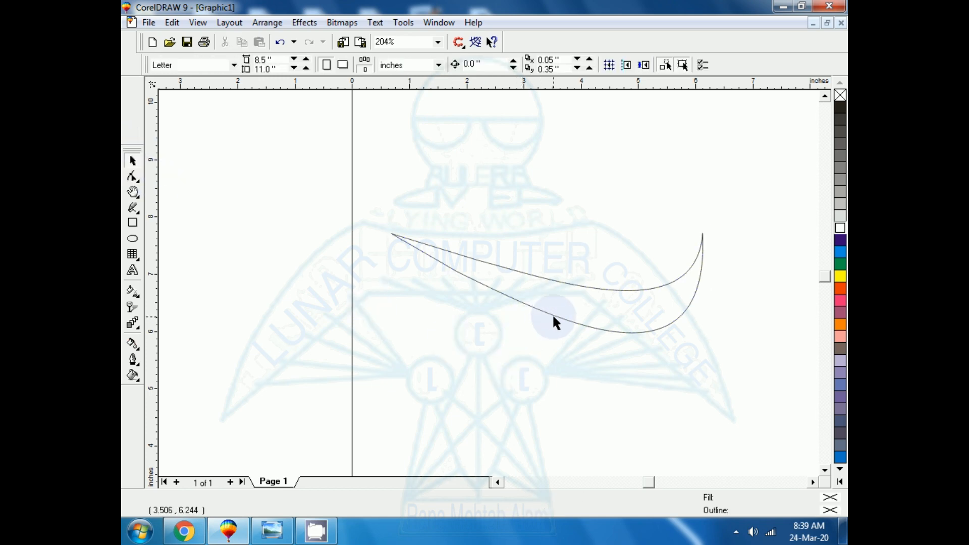
pyautogui.moveTo(558, 317); pyautogui.dragTo(579, 245)
pyautogui.hotkey('shift', 'F2')
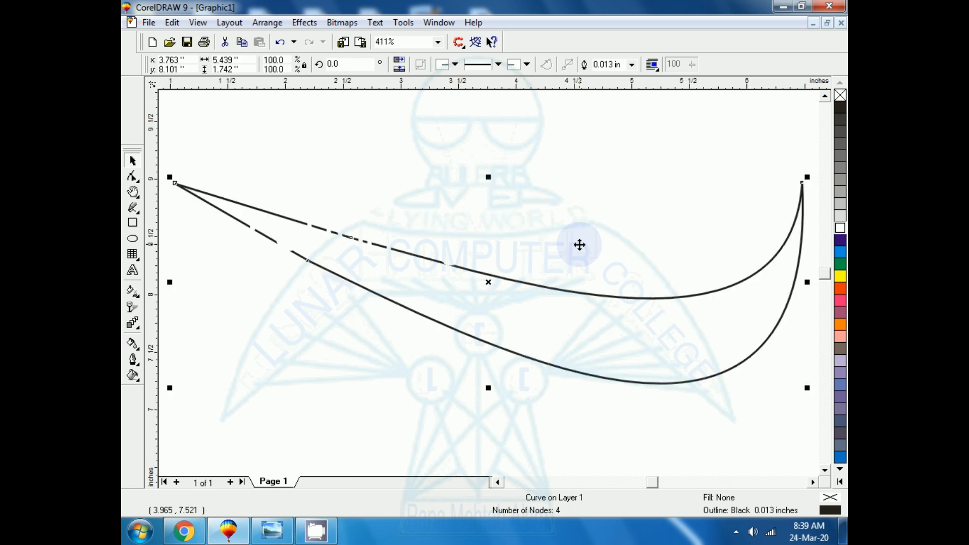
# - Fill the smoothed curve with green
pyautogui.click(730, 266)
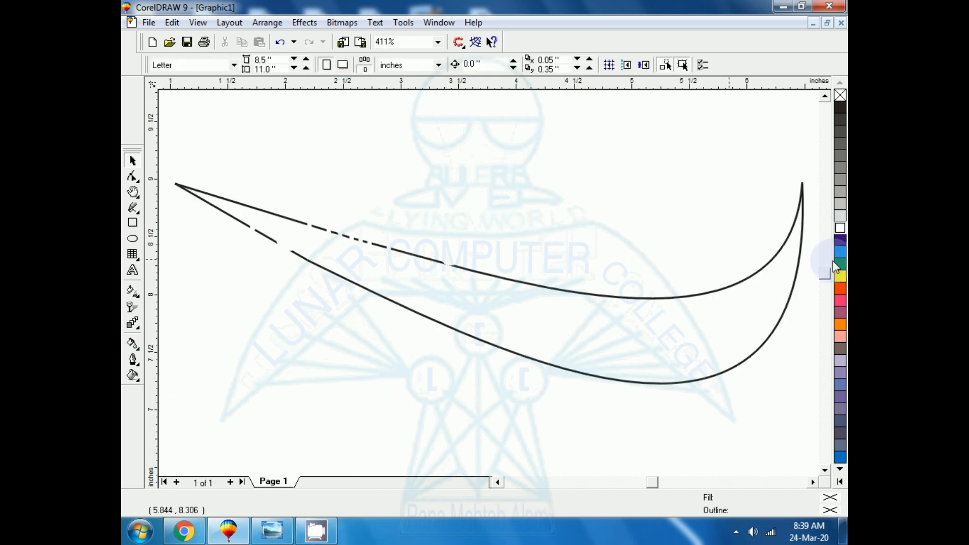
pyautogui.click(601, 370)
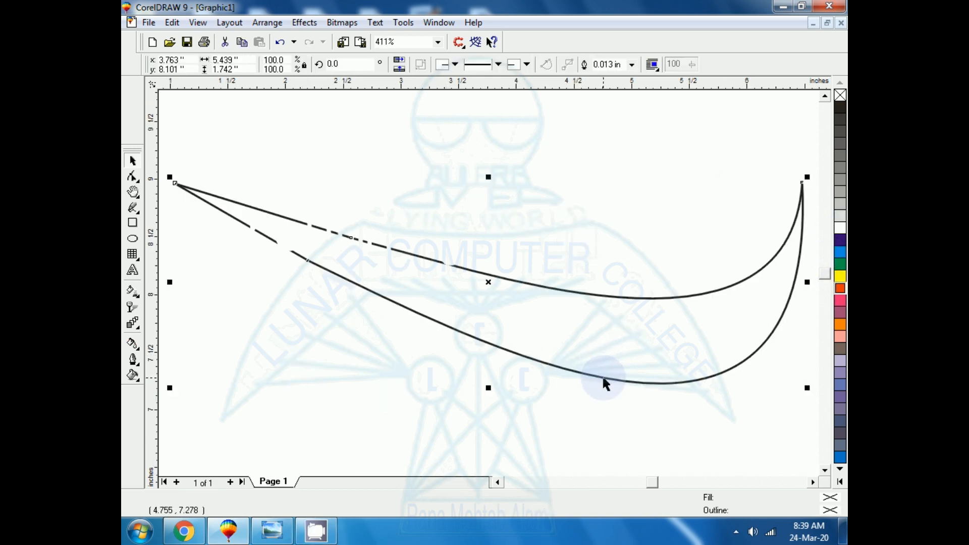
pyautogui.click(839, 265)
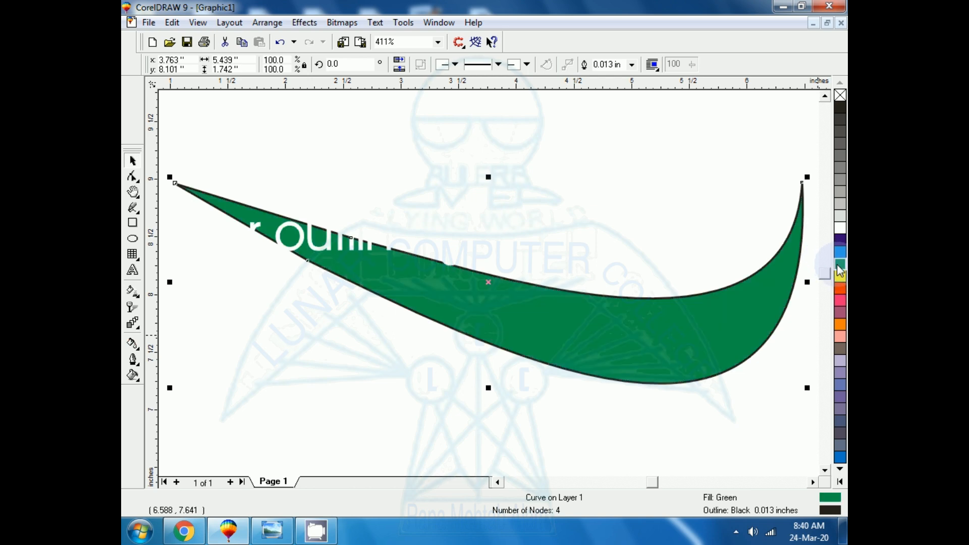
pyautogui.press('F3')
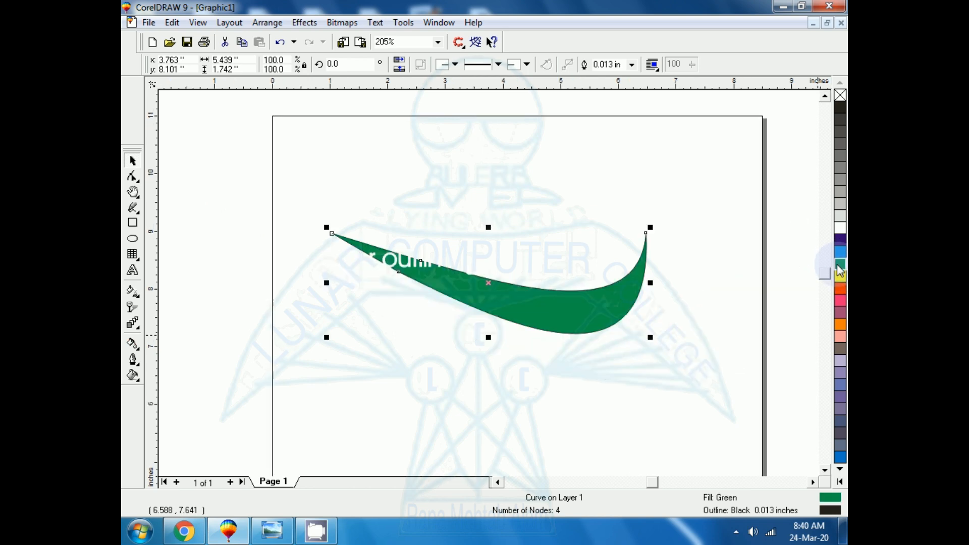
# - Move the green curve down off the two white text captions and fill both captions with black
pyautogui.click(449, 325)
pyautogui.moveTo(413, 258); pyautogui.dragTo(430, 338)
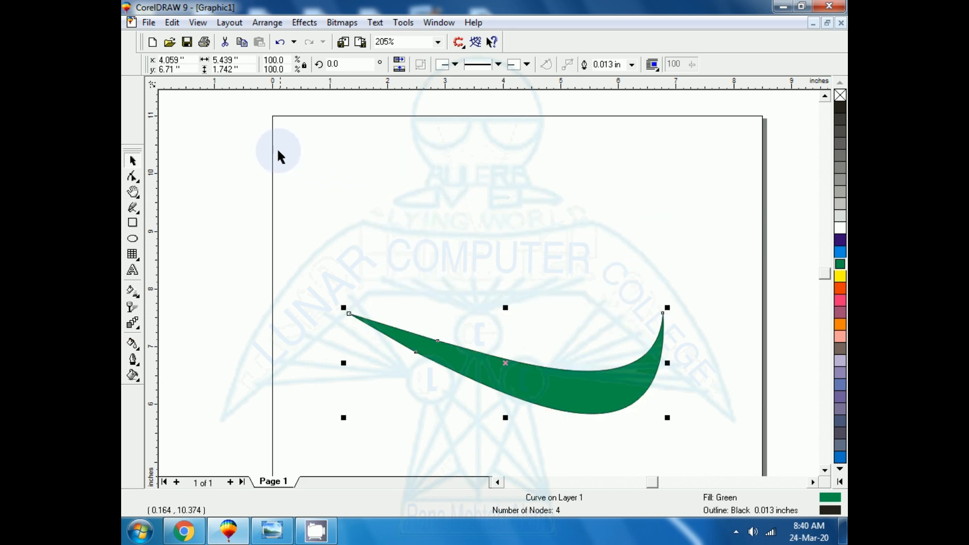
pyautogui.moveTo(272, 146); pyautogui.dragTo(702, 331)
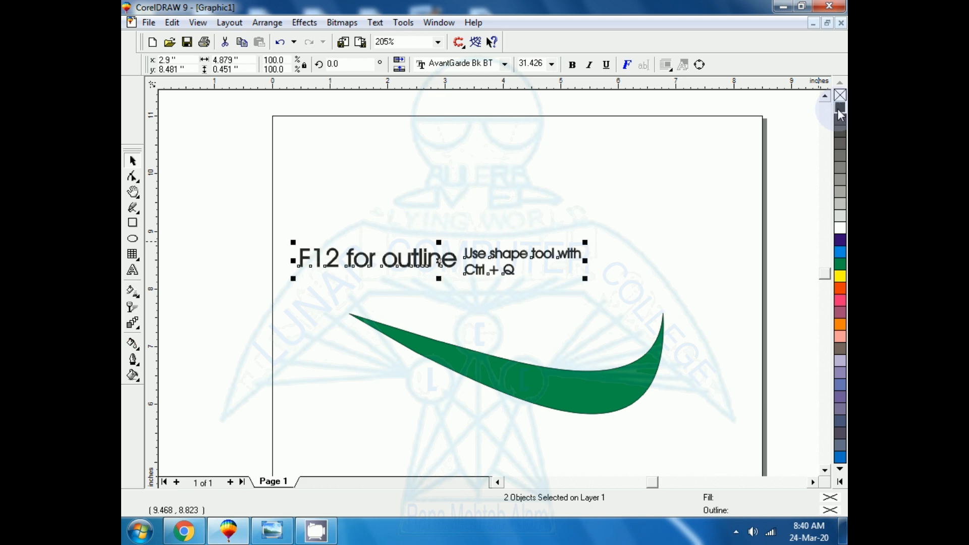
# - Move the two captions up near the top of the page and reposition the curve at about x 3.80, y 7.61 inches
pyautogui.moveTo(439, 270); pyautogui.dragTo(499, 178)
pyautogui.click(510, 374)
pyautogui.moveTo(513, 370); pyautogui.dragTo(498, 318)
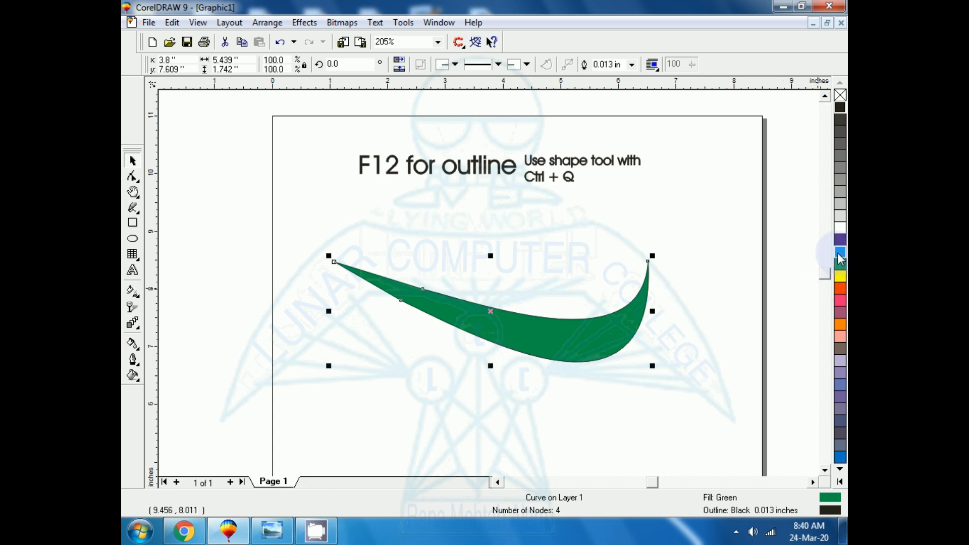
# - Give the green curve a cyan outline
pyautogui.hotkey('shift', 'F2')
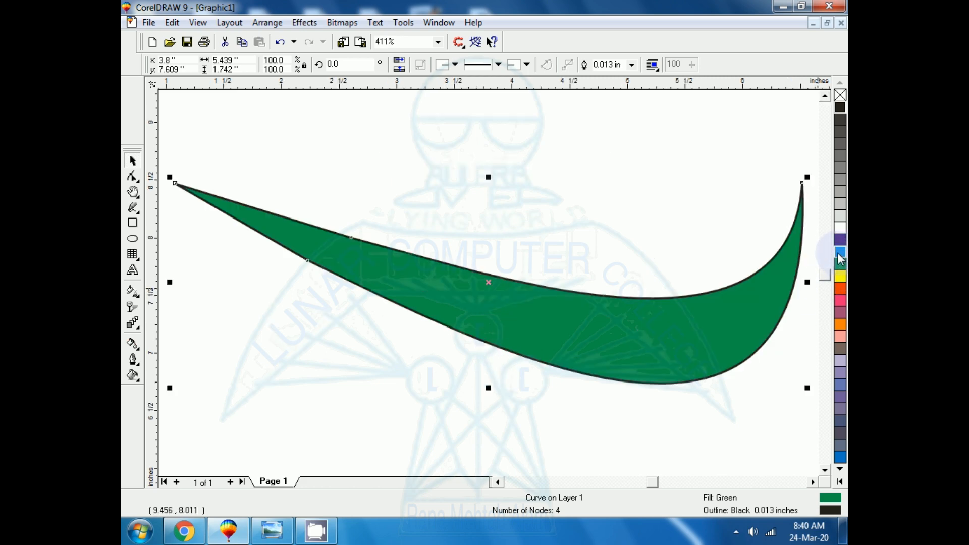
pyautogui.press('F3')
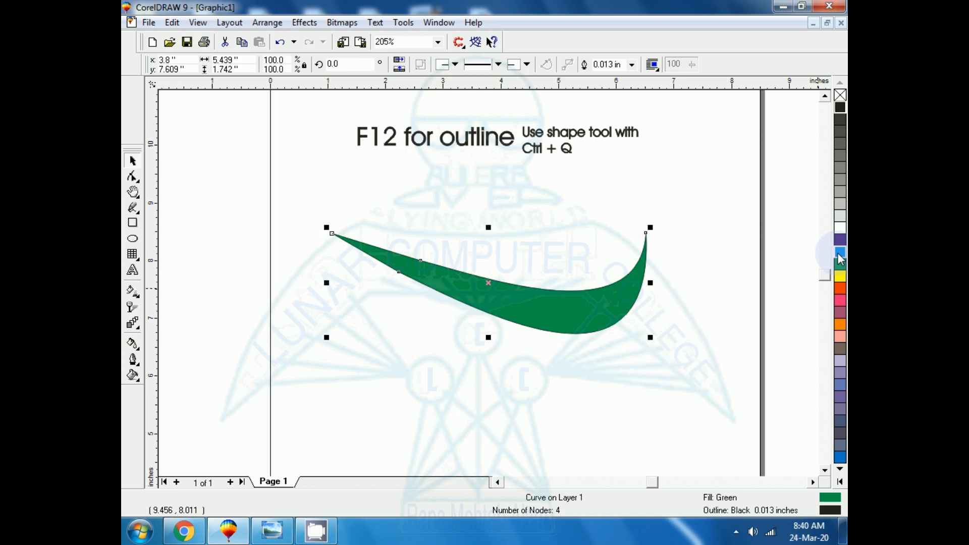
pyautogui.hotkey('shift', 'F2')
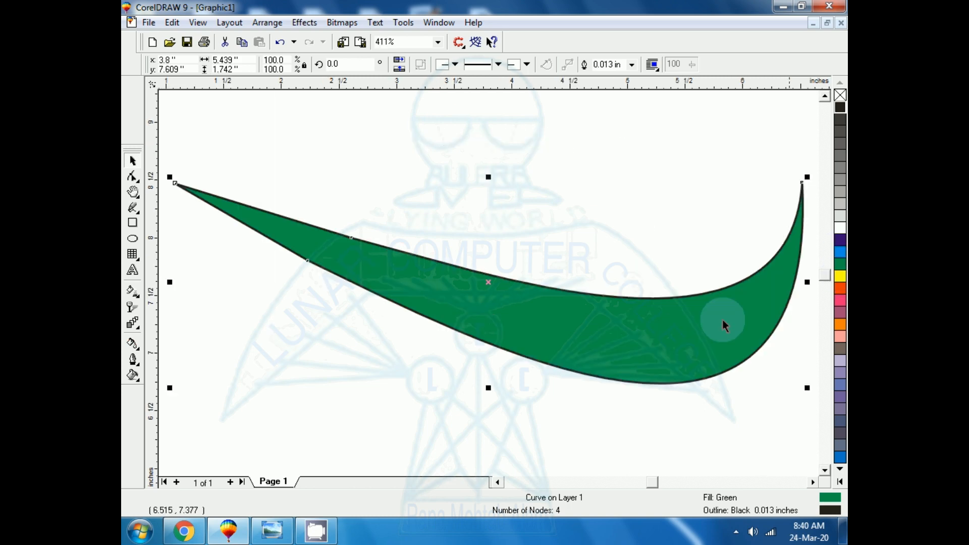
pyautogui.rightClick(841, 251)
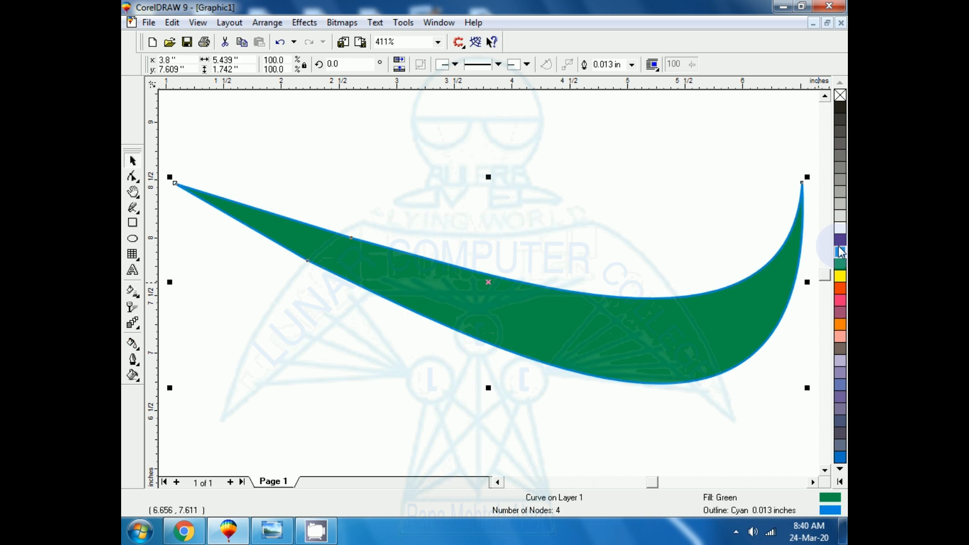
# - Set both the fill and the outline of the curve to blue
pyautogui.click(840, 240)
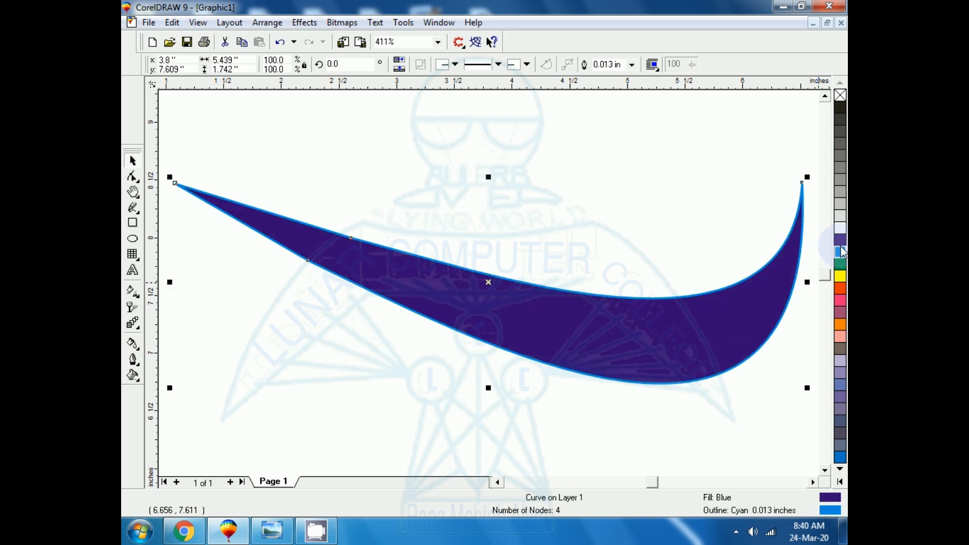
pyautogui.rightClick(840, 244)
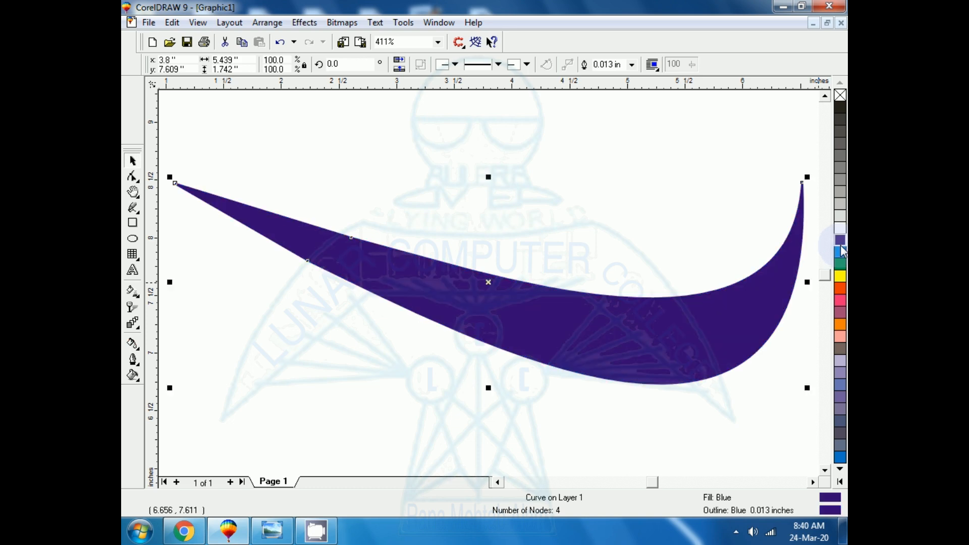
pyautogui.click(358, 341)
pyautogui.click(456, 307)
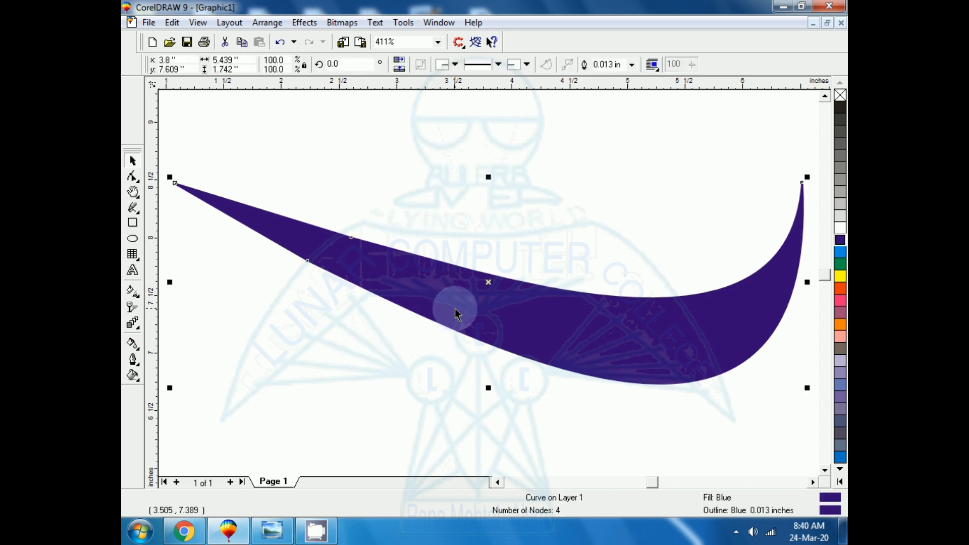
# - Change the outline of the blue curve to red and deselect it
pyautogui.rightClick(839, 288)
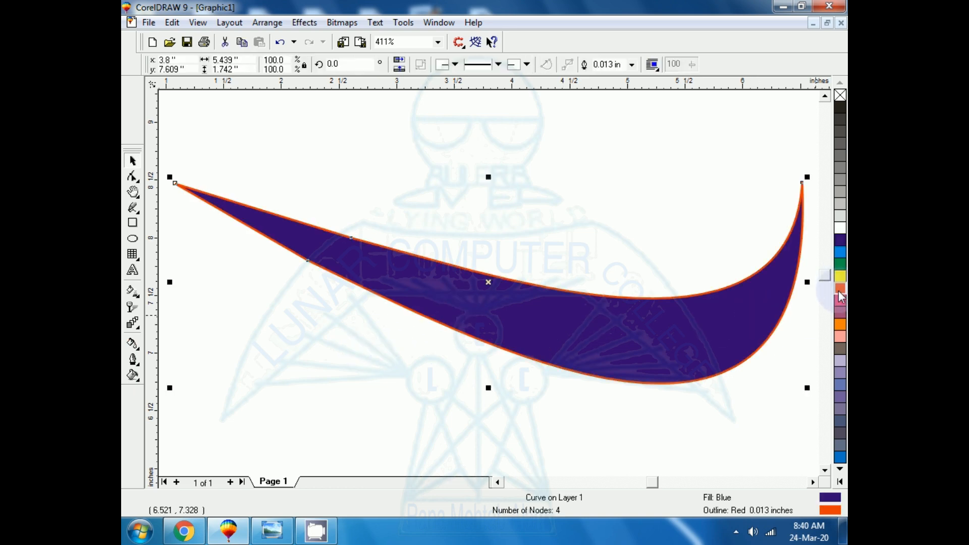
pyautogui.click(418, 402)
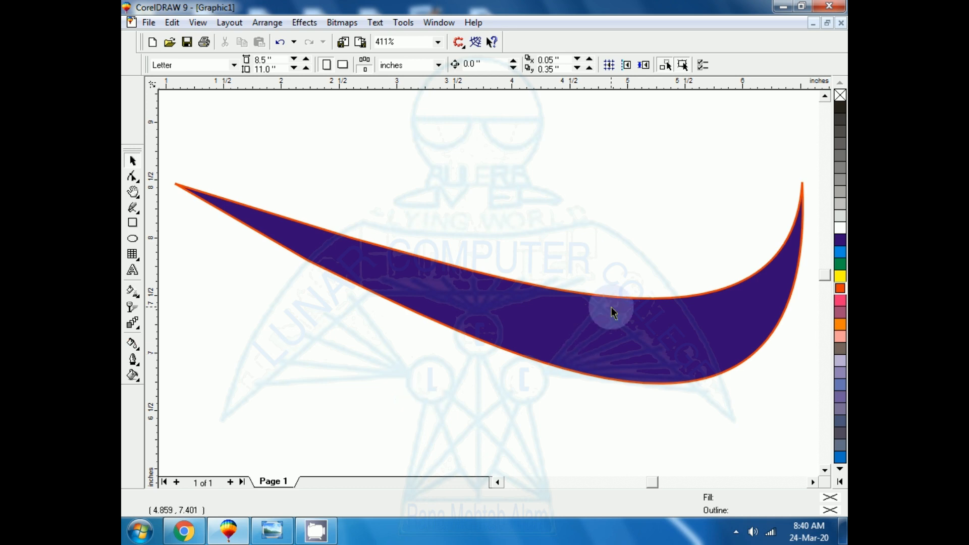
# - Set the fill and the outline of the curve to the same green, inspect it deselected and reselect it
pyautogui.click(608, 333)
pyautogui.click(842, 264)
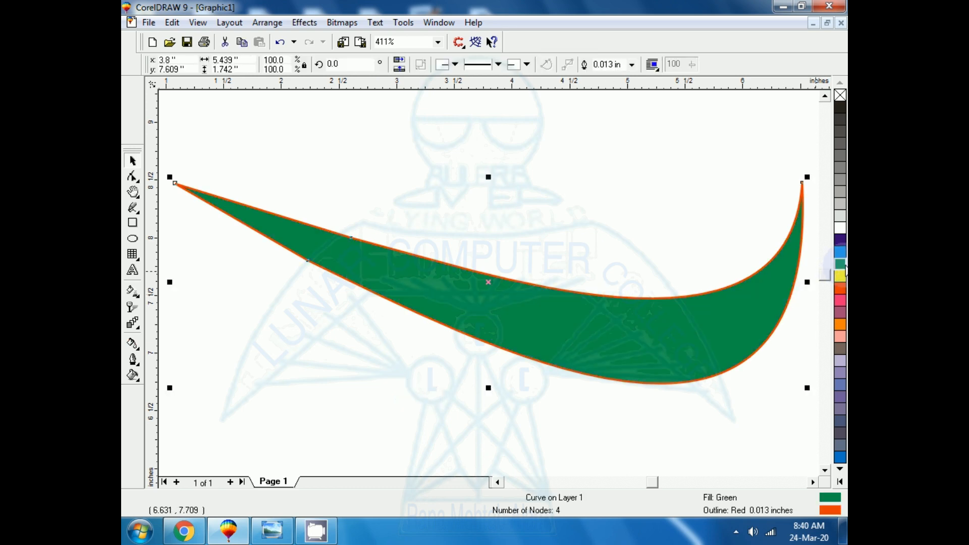
pyautogui.rightClick(842, 264)
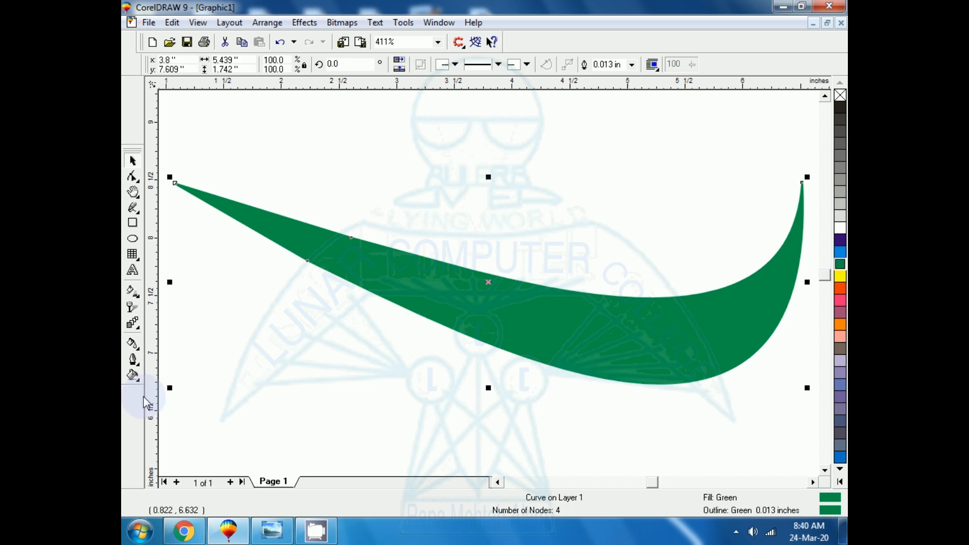
pyautogui.click(259, 388)
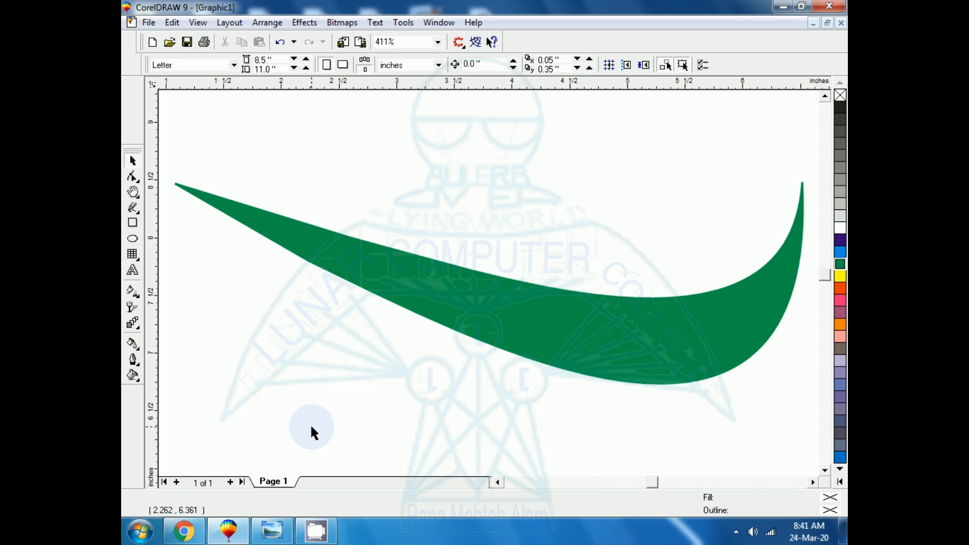
pyautogui.click(390, 252)
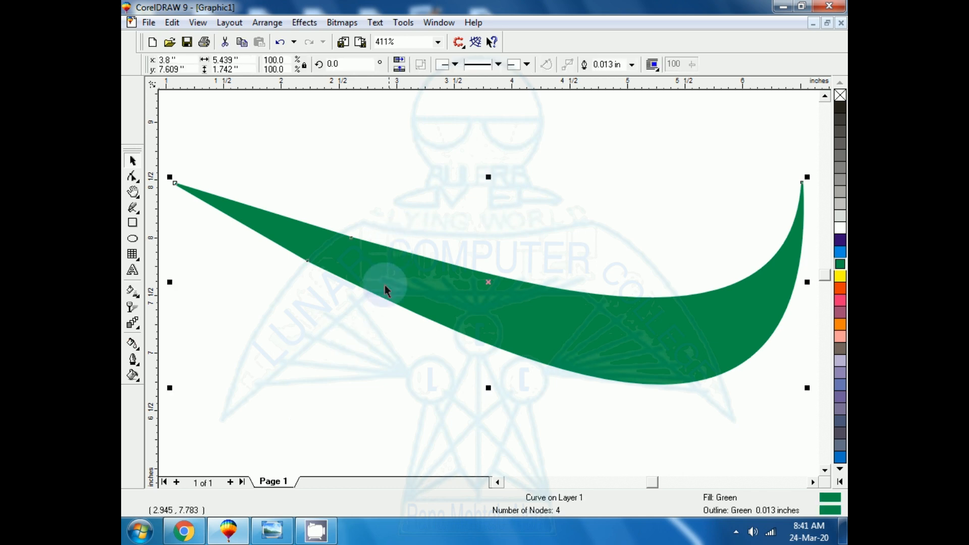